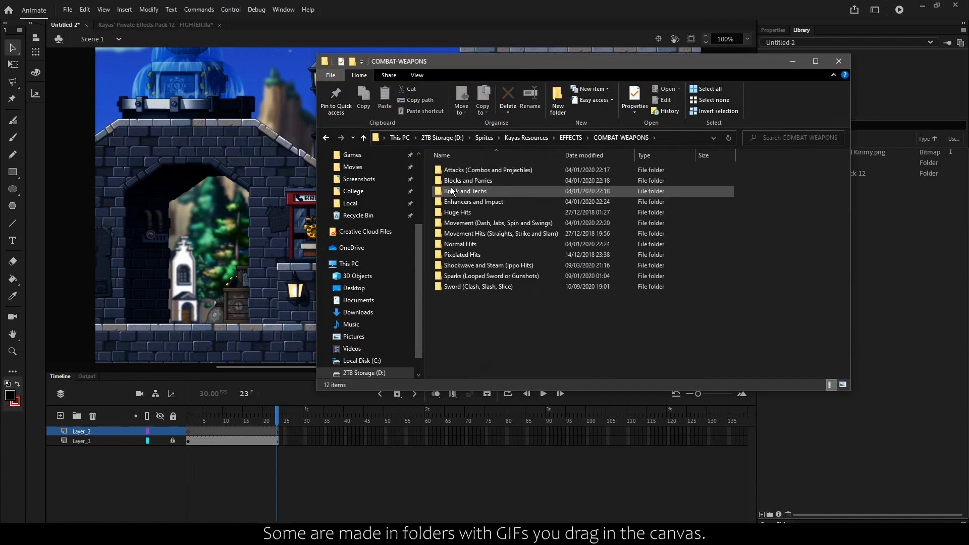
- Import the Hitspark-4 GIF from the Normal Hits folder into the library and place it between the wall lamps
{"action": "double_click", "coordinate": [462, 241]}
{"action": "left_click_drag", "start_coordinate": [634, 181], "coordinate": [880, 253]}
{"action": "left_click", "coordinate": [799, 197]}
{"action": "left_click_drag", "start_coordinate": [876, 87], "coordinate": [371, 291]}
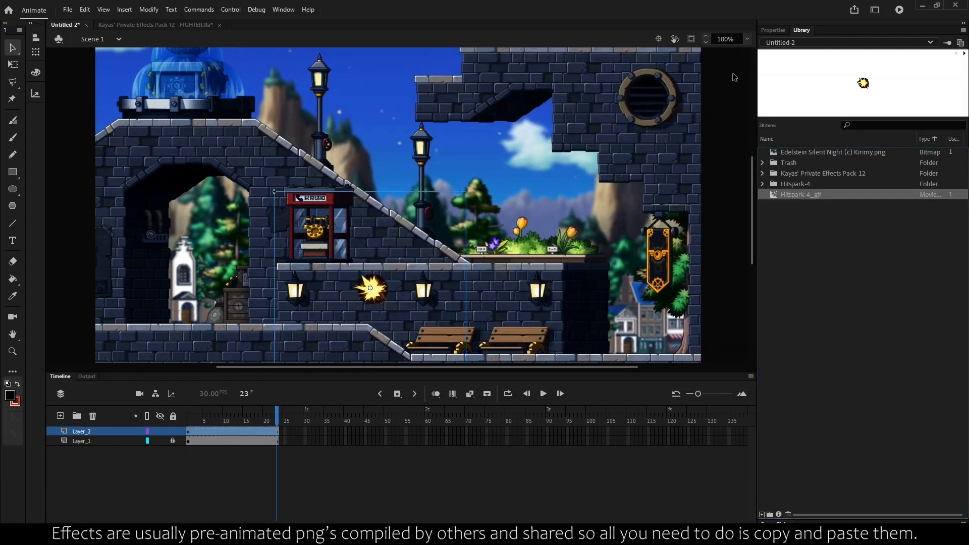
- Set the placed Hitspark-4 movie clip's blend mode to Add
{"action": "left_click", "coordinate": [775, 30]}
{"action": "left_click", "coordinate": [835, 322]}
{"action": "left_click", "coordinate": [811, 222]}
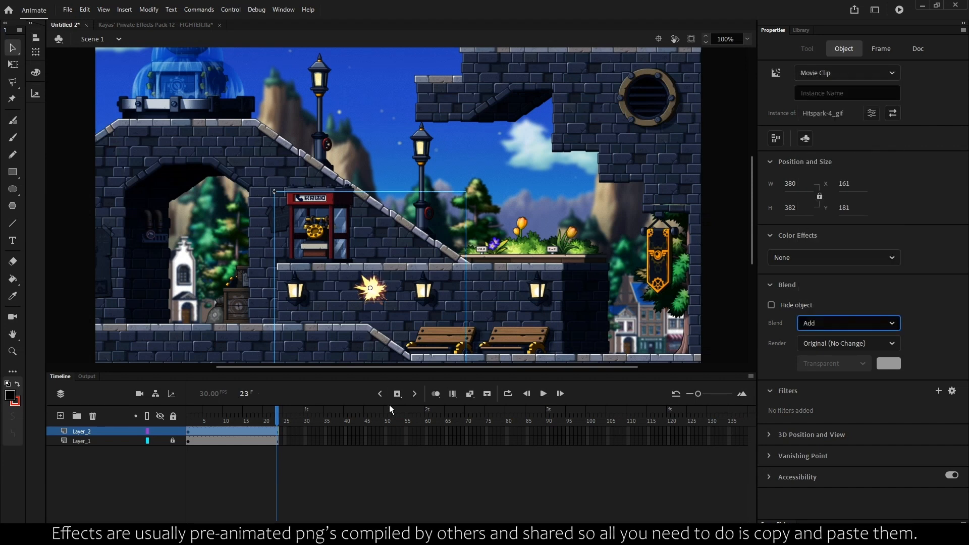
{"action": "left_click", "coordinate": [348, 445]}
{"action": "left_click", "coordinate": [396, 303]}
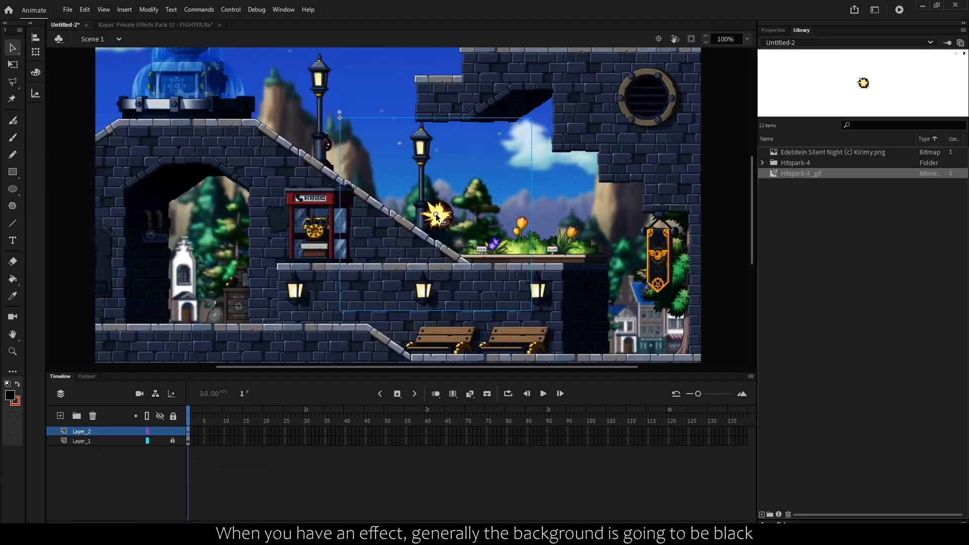
- Place a Hitspark-4 instance on the scene's lower wall, preview its animation inside the symbol and return to Scene 1
{"action": "left_click_drag", "start_coordinate": [437, 214], "coordinate": [322, 297]}
{"action": "double_click", "coordinate": [323, 297]}
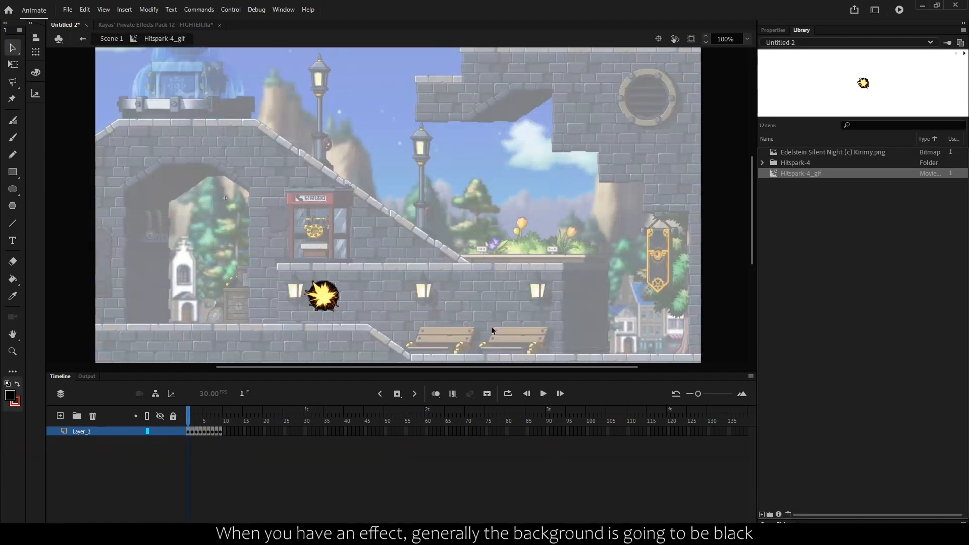
{"action": "key", "text": "Return"}
{"action": "left_click", "coordinate": [85, 44]}
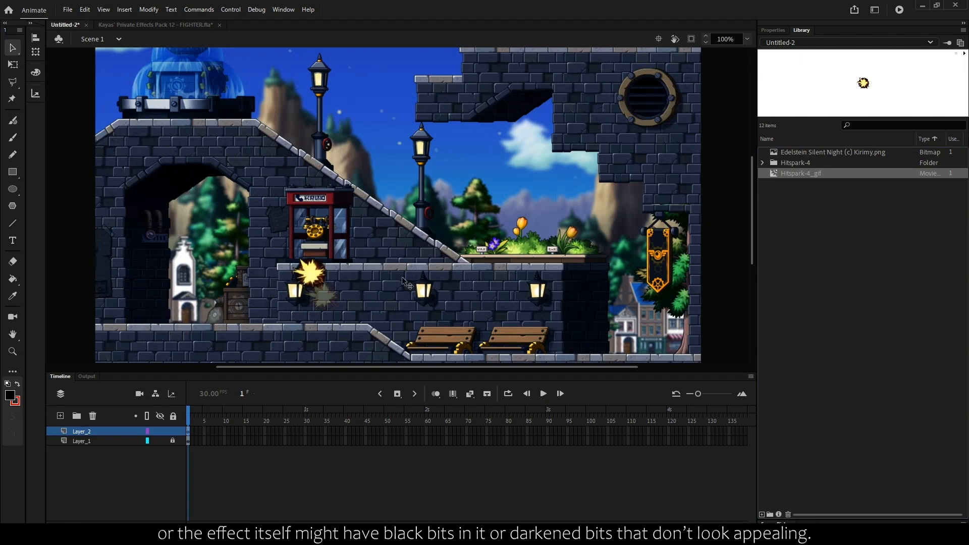
{"action": "double_click", "coordinate": [375, 319]}
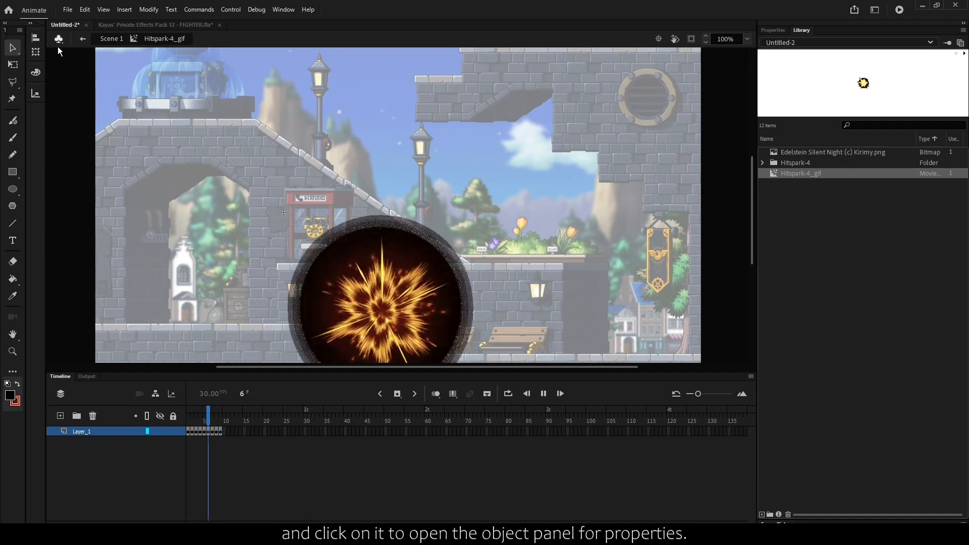
{"action": "left_click", "coordinate": [82, 39]}
- Select the Hitspark-4 effect on the wall and set its blend mode to Add
{"action": "left_click", "coordinate": [771, 30]}
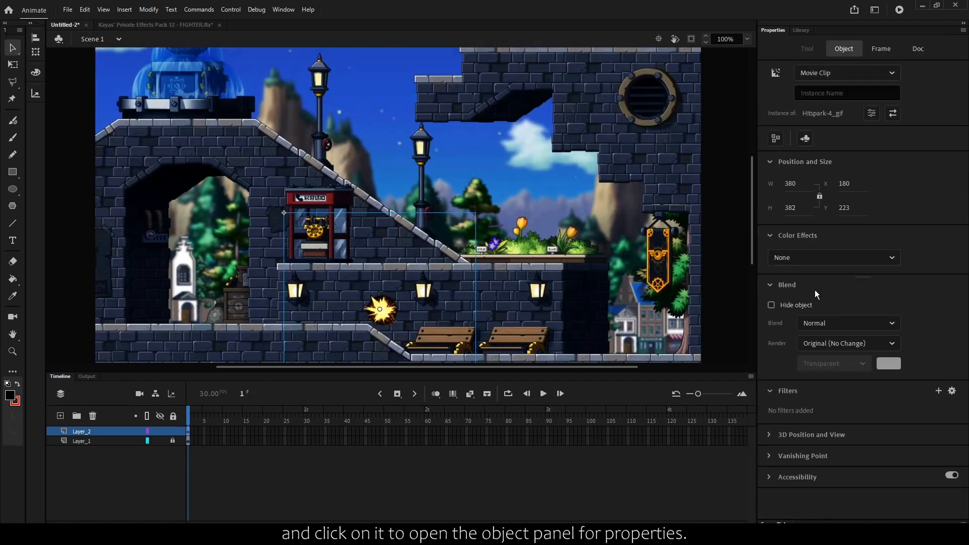
{"action": "left_click", "coordinate": [426, 186]}
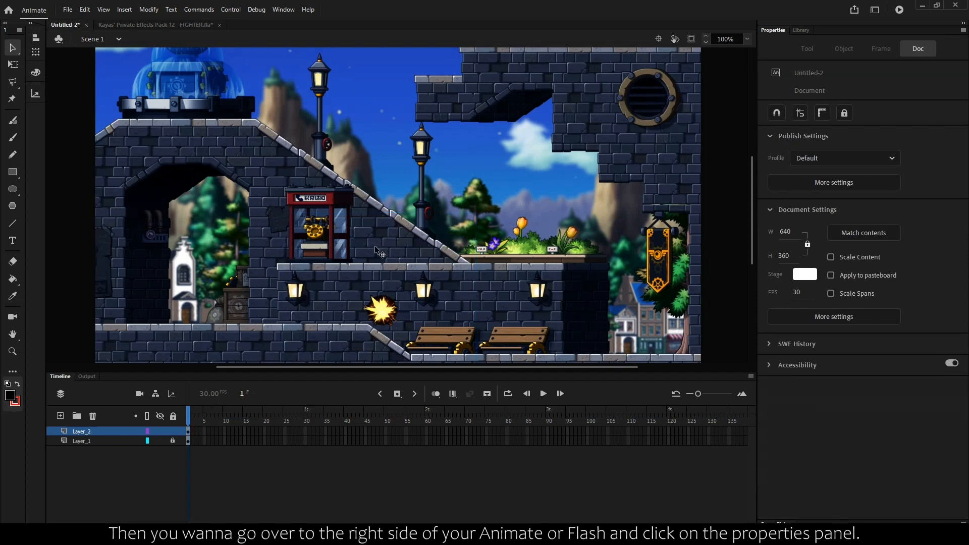
{"action": "left_click", "coordinate": [380, 316]}
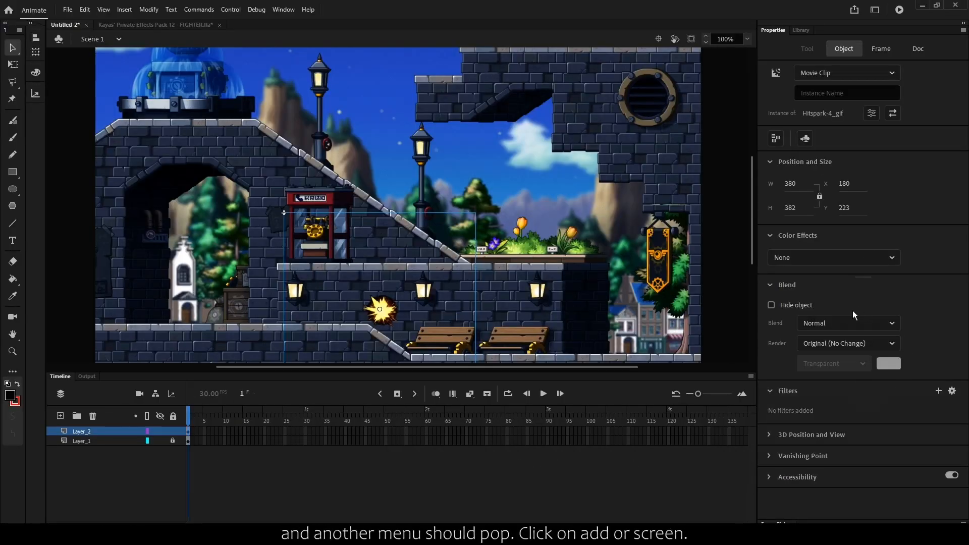
{"action": "left_click", "coordinate": [792, 351]}
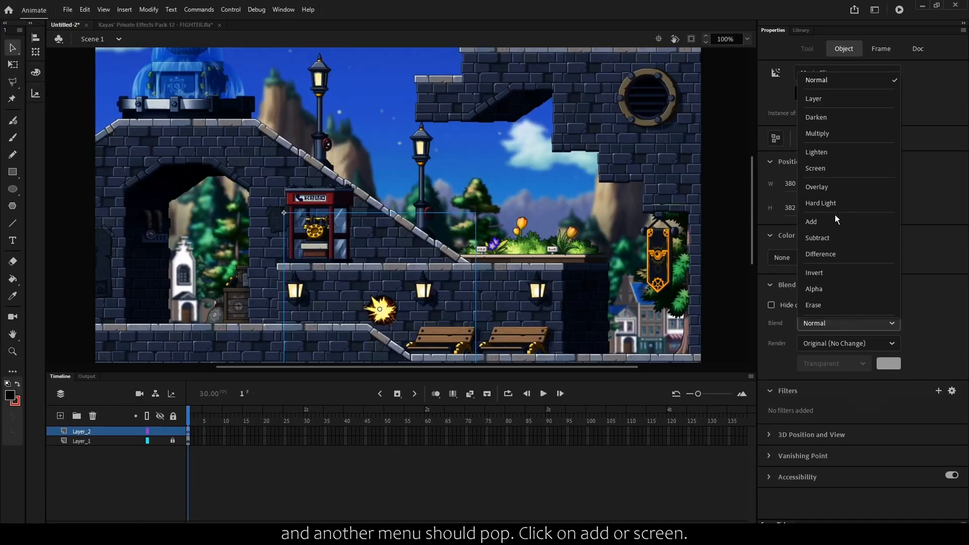
{"action": "left_click", "coordinate": [830, 222]}
- Change the Hitspark-4 effect's blend mode to Screen and deselect it
{"action": "left_click", "coordinate": [826, 321]}
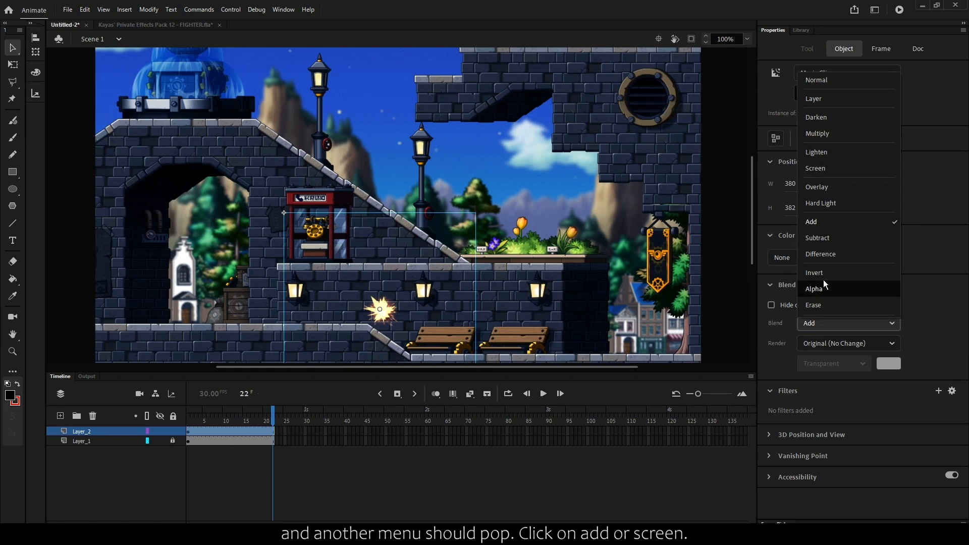
{"action": "left_click", "coordinate": [824, 166]}
{"action": "left_click", "coordinate": [600, 274]}
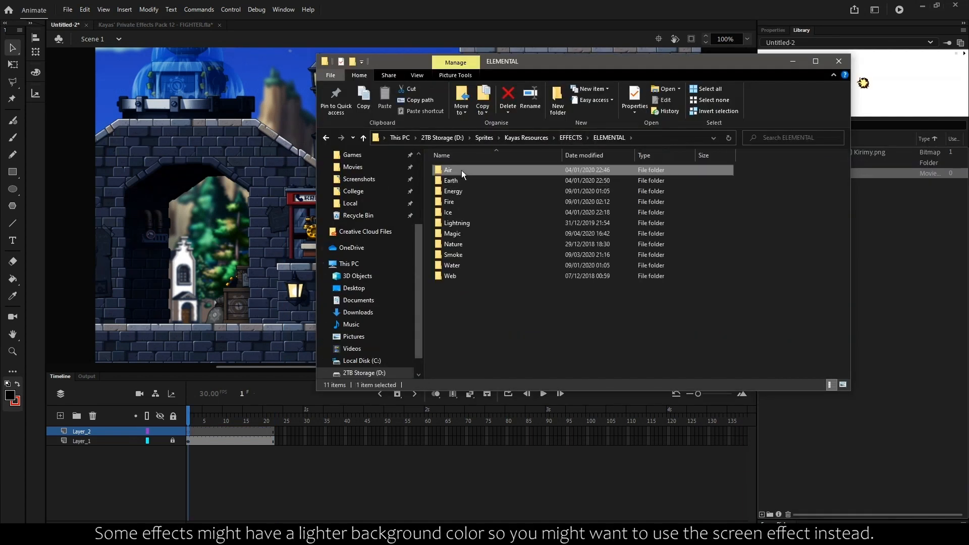
- Import the Air-Flow-1 GIF from the elemental Air folder and place it right of the leftmost wall lamp
{"action": "double_click", "coordinate": [461, 169]}
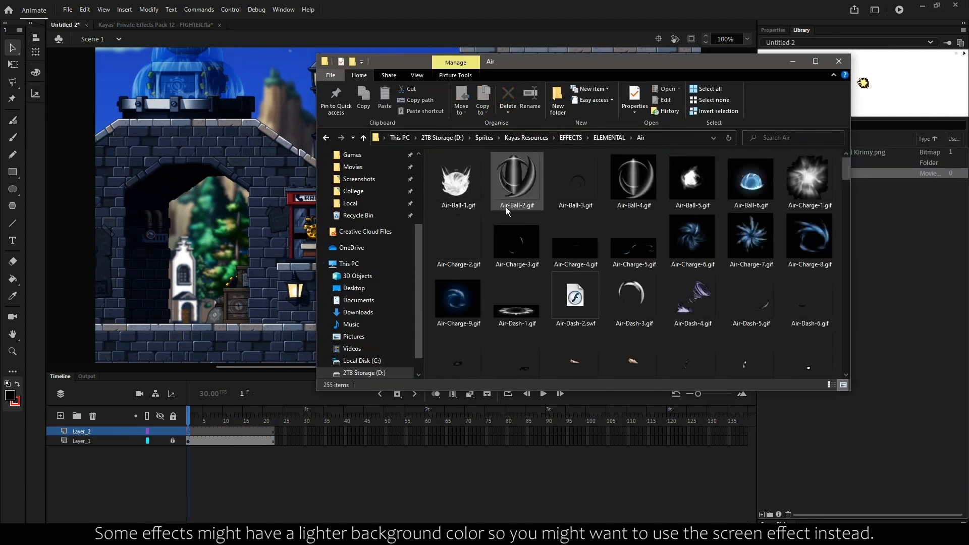
{"action": "scroll", "coordinate": [467, 194], "scroll_direction": "down", "scroll_amount": 5}
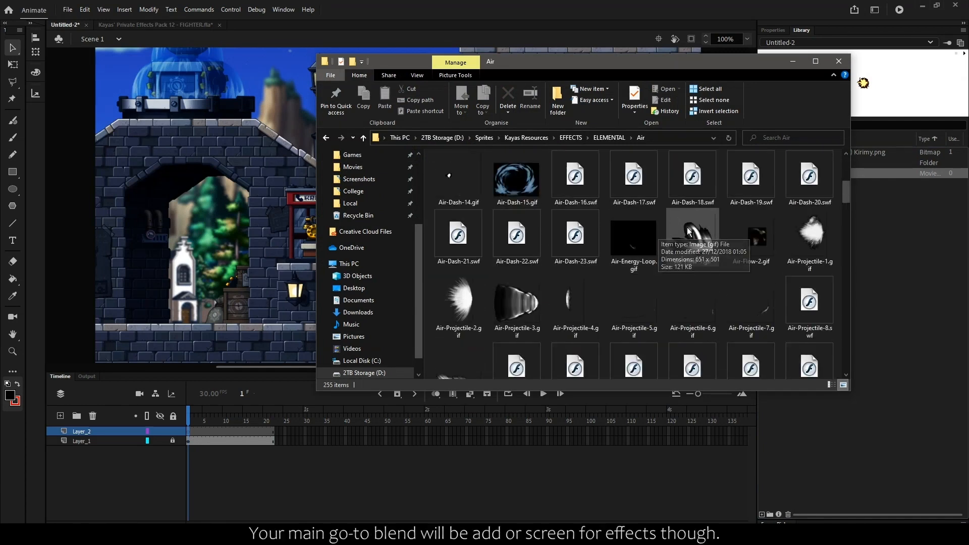
{"action": "left_click_drag", "start_coordinate": [671, 242], "coordinate": [849, 219]}
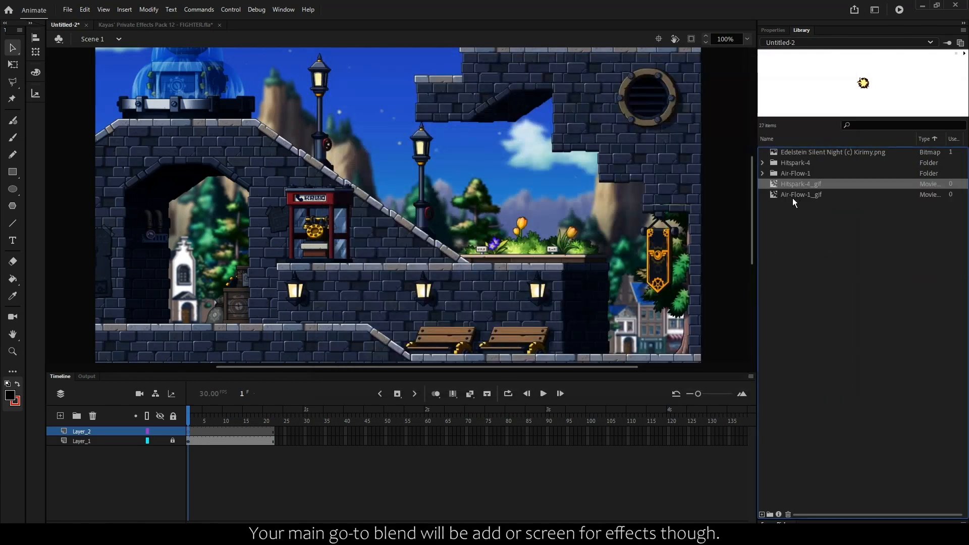
{"action": "left_click_drag", "start_coordinate": [792, 198], "coordinate": [328, 290]}
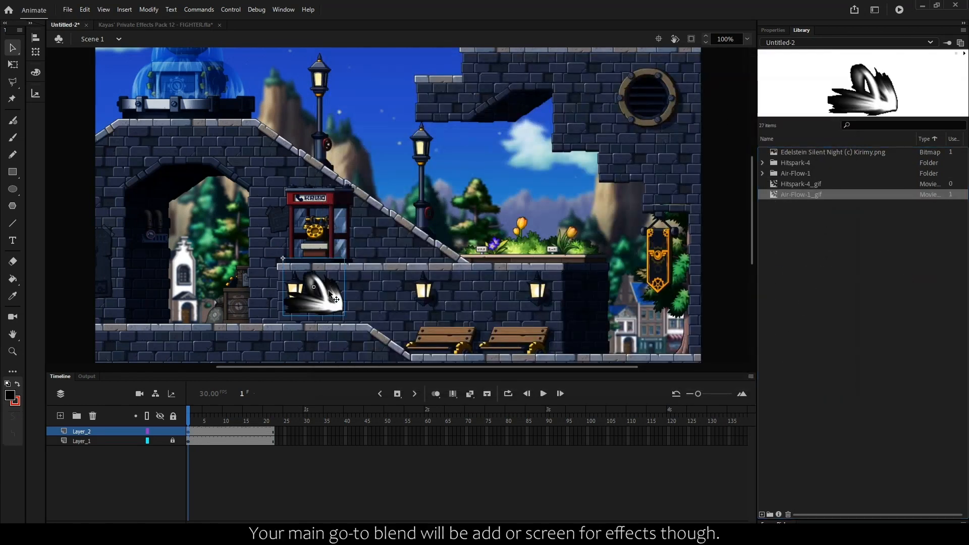
- Try a first blend mode on the placed Air-Flow-1 effect and settle on Screen
{"action": "left_click", "coordinate": [764, 30]}
{"action": "left_click", "coordinate": [827, 319]}
{"action": "left_click", "coordinate": [811, 275]}
{"action": "left_click", "coordinate": [383, 303]}
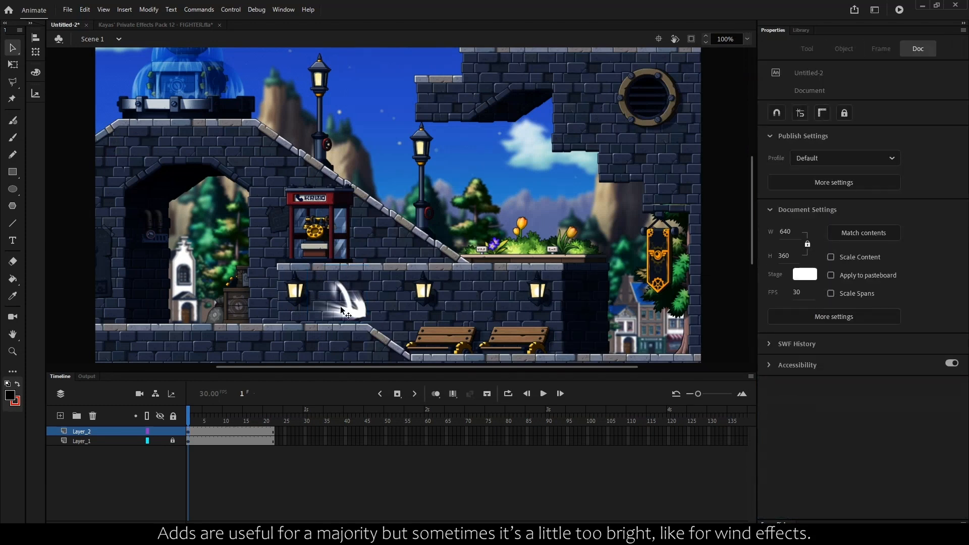
{"action": "left_click", "coordinate": [342, 310]}
{"action": "left_click", "coordinate": [843, 322]}
{"action": "left_click", "coordinate": [822, 169]}
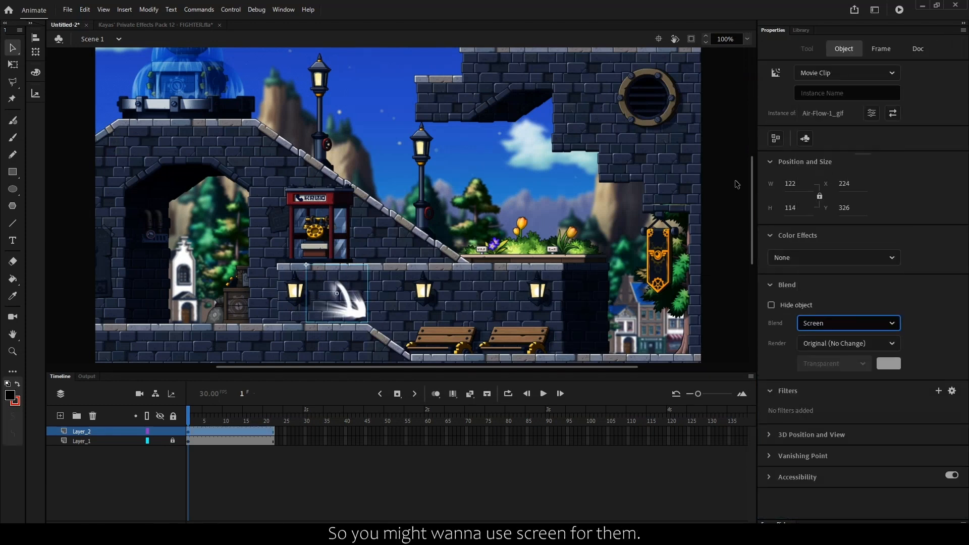
{"action": "left_click", "coordinate": [323, 308]}
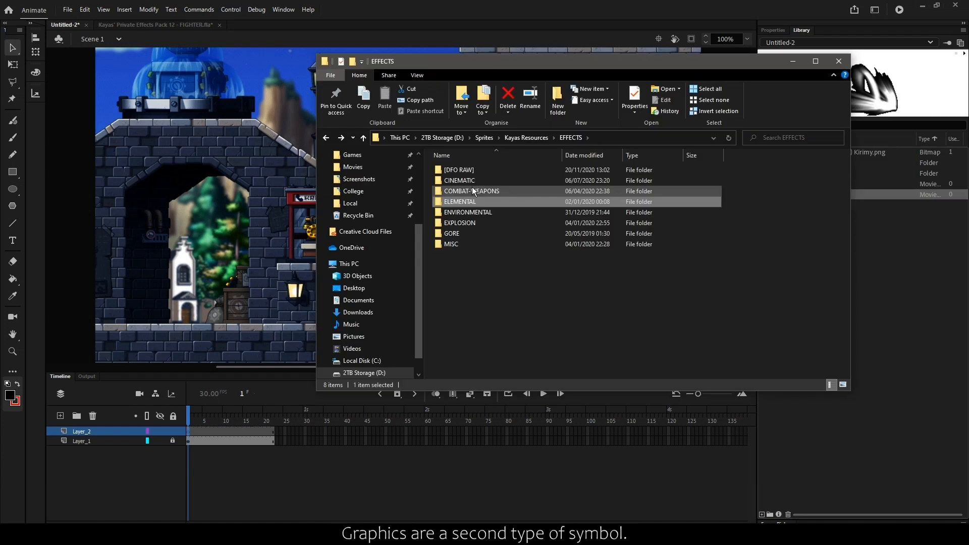
- Import Pixel-Hit-6.gif from the Pixelated Hits folder into the library and place it beside the leftmost wall lamp
{"action": "double_click", "coordinate": [471, 187]}
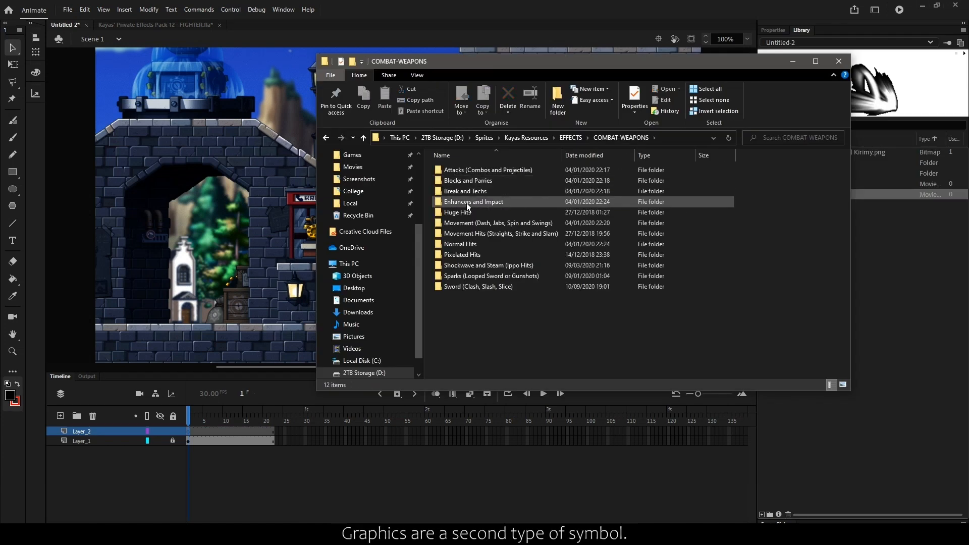
{"action": "double_click", "coordinate": [467, 255]}
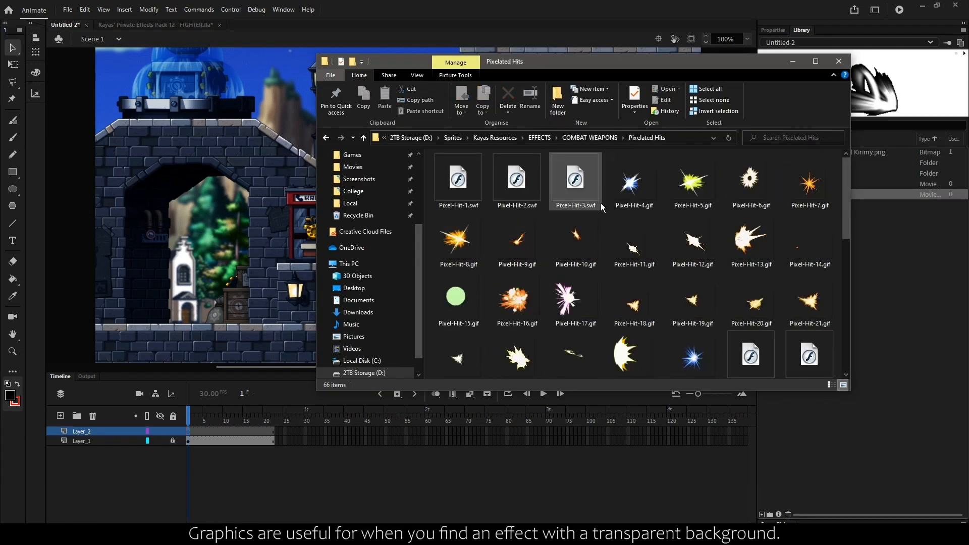
{"action": "left_click_drag", "start_coordinate": [644, 193], "coordinate": [883, 273]}
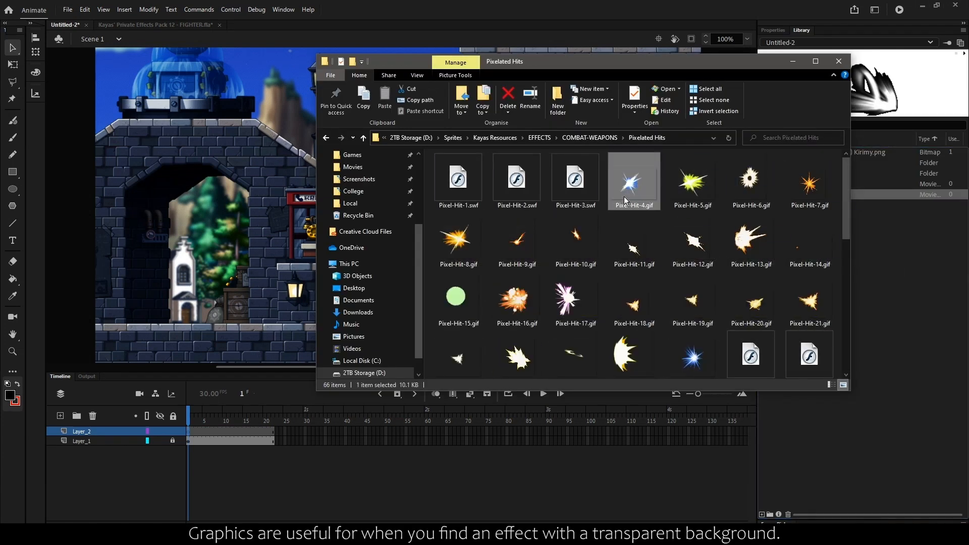
{"action": "left_click_drag", "start_coordinate": [750, 182], "coordinate": [906, 305]}
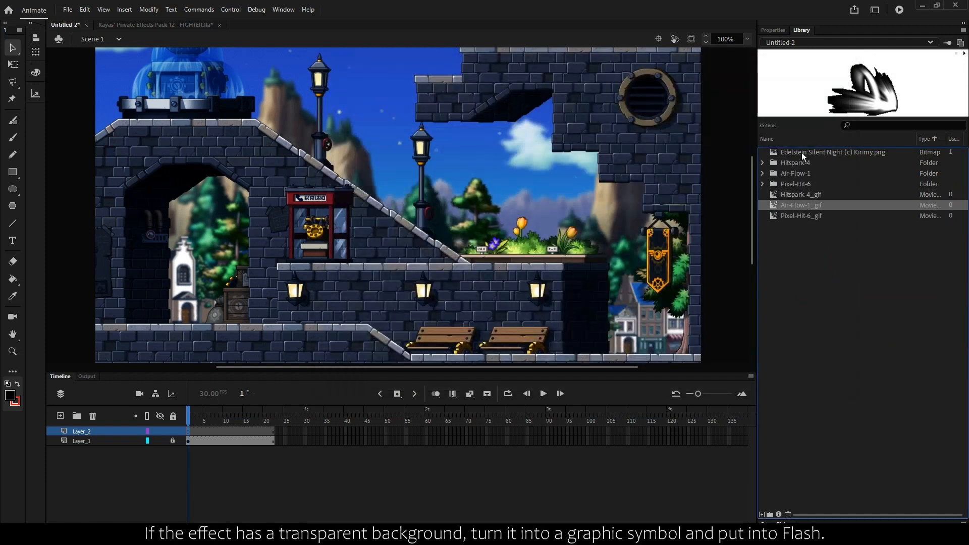
{"action": "left_click", "coordinate": [801, 195]}
{"action": "left_click", "coordinate": [801, 215]}
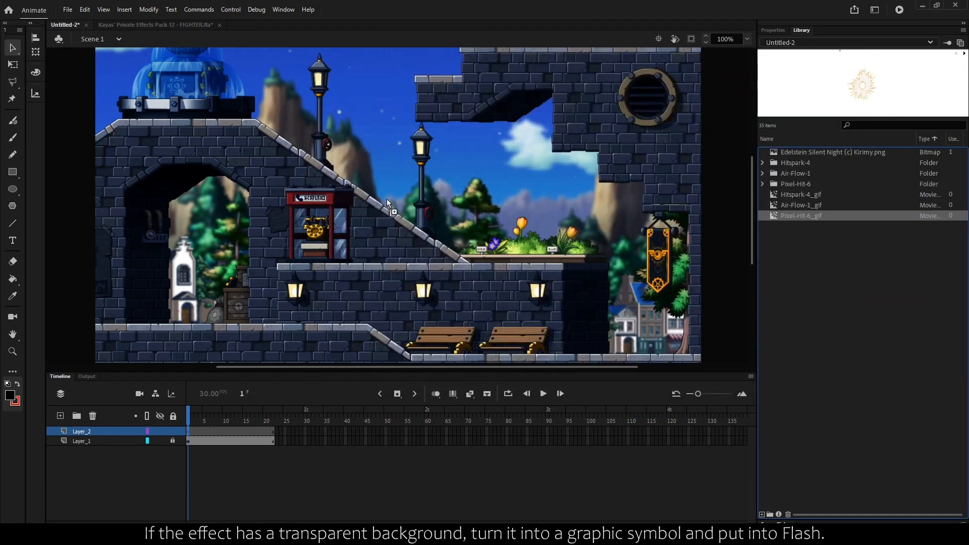
{"action": "left_click_drag", "start_coordinate": [387, 199], "coordinate": [313, 295]}
- Change the Pixel-Hit-6 instance from a Movie Clip to a Graphic and play the timeline
{"action": "left_click", "coordinate": [772, 29]}
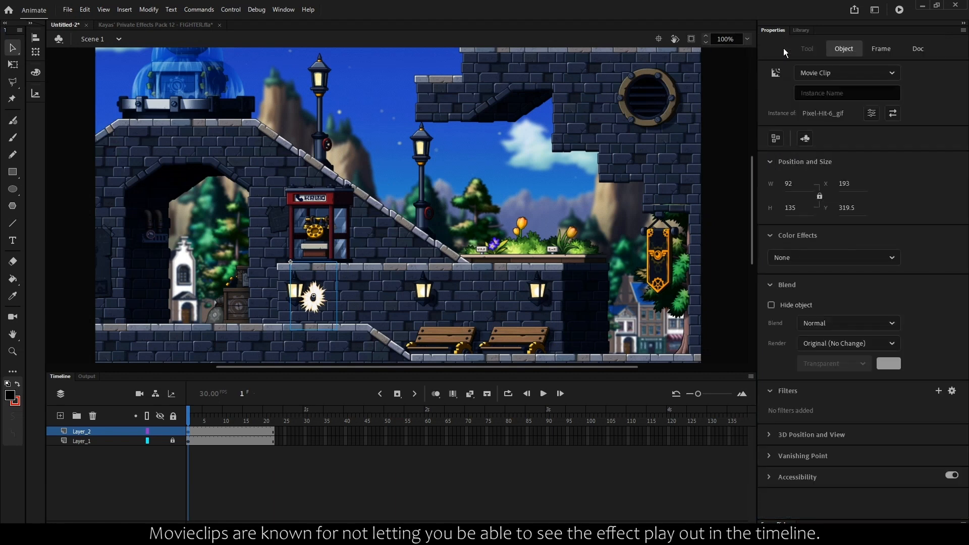
{"action": "left_click", "coordinate": [846, 73]}
{"action": "left_click", "coordinate": [828, 123]}
{"action": "left_click", "coordinate": [579, 471]}
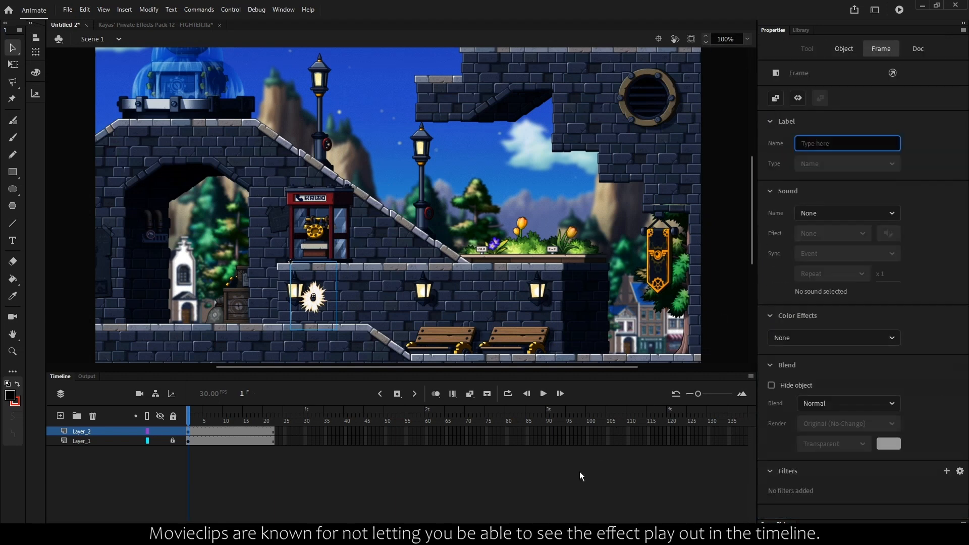
{"action": "key", "text": "Return"}
- Move the Pixel-Hit-6 graphic to about X 272, Y 327.5 and replay the timeline to preview the effect
{"action": "left_click_drag", "start_coordinate": [320, 294], "coordinate": [360, 299]}
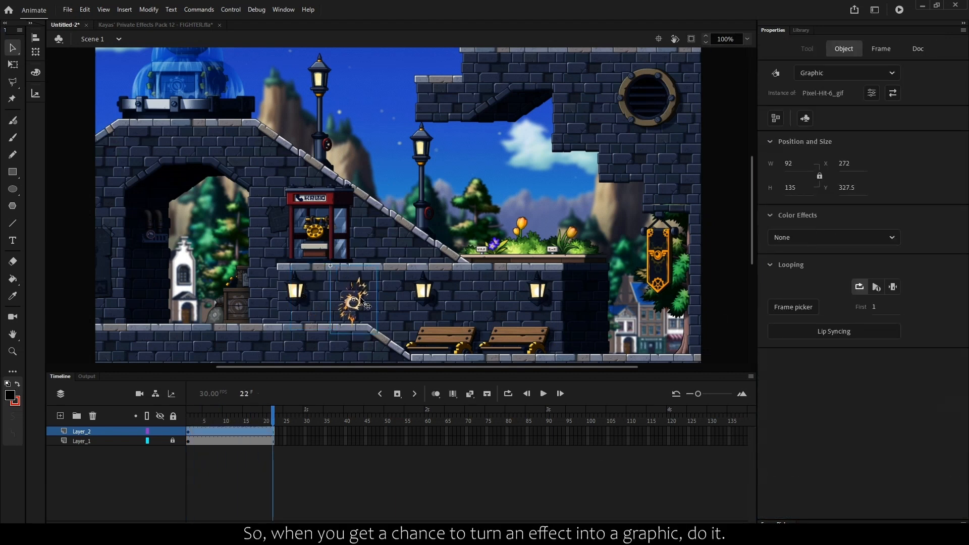
{"action": "key", "text": "Return"}
{"action": "key", "text": "Return"}
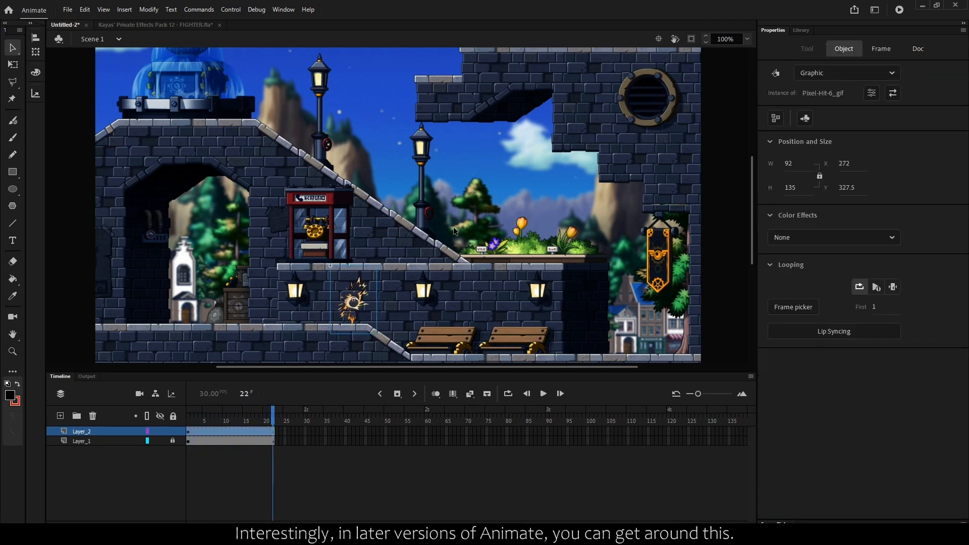
{"action": "key", "text": "Return"}
{"action": "key", "text": "Return"}
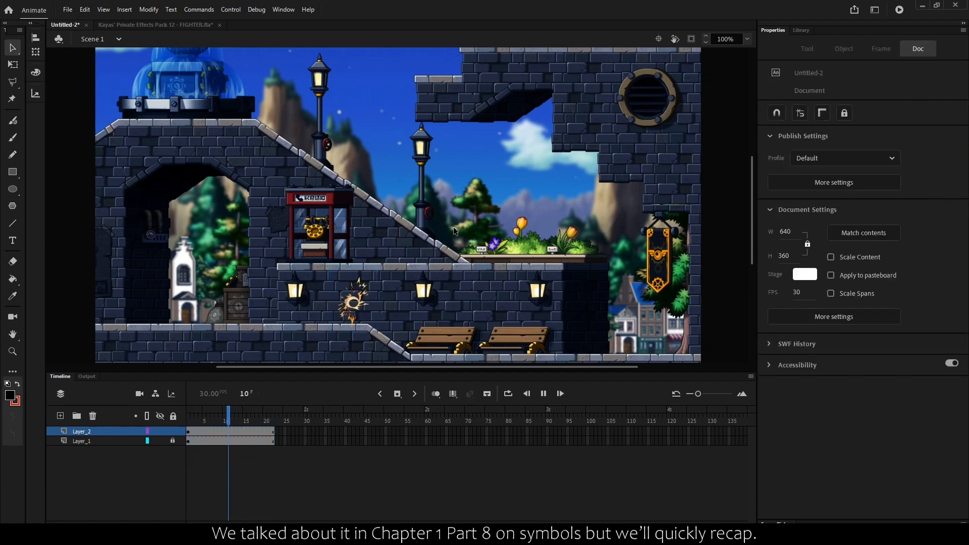
{"action": "key", "text": "Return"}
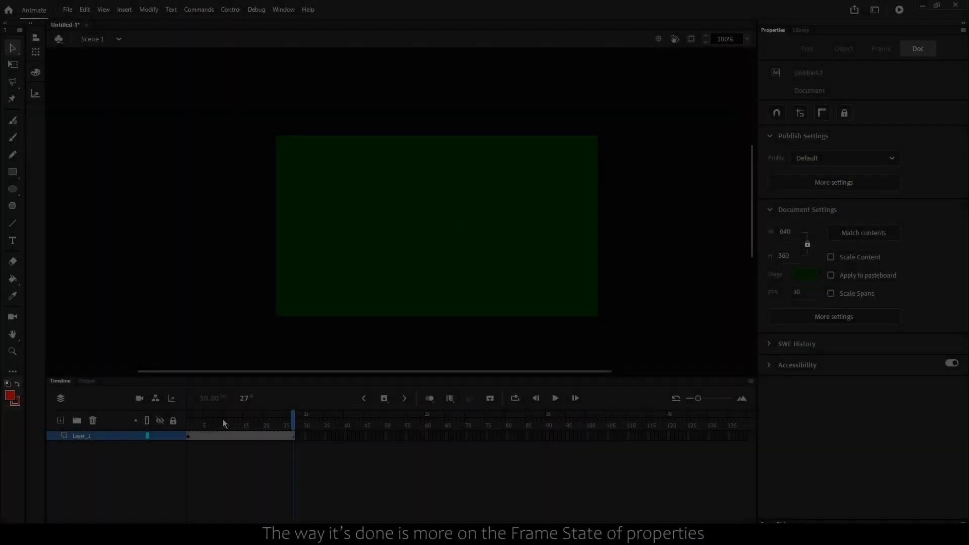
- Apply a frame-level blend mode to the Layer_1 frames holding the huge hit spark and play the timeline
{"action": "left_click", "coordinate": [204, 437]}
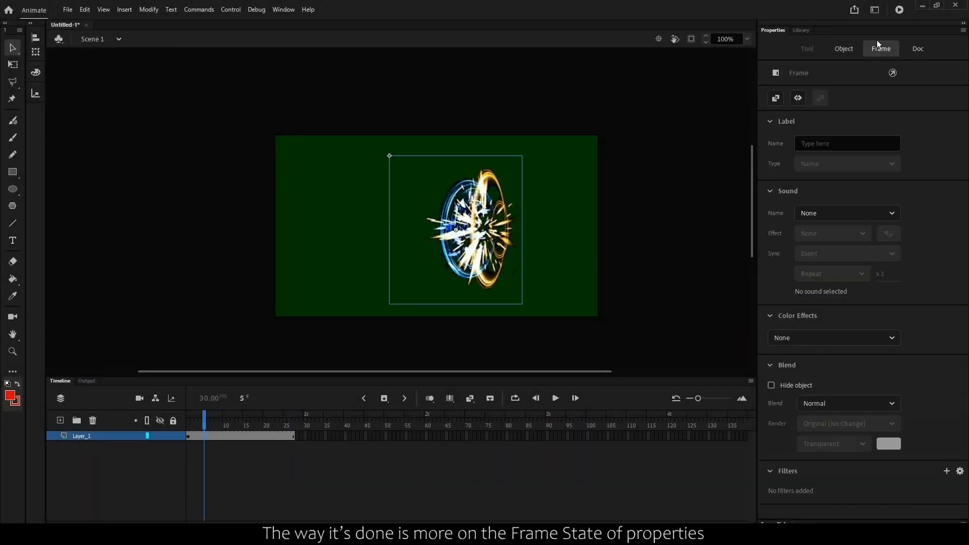
{"action": "left_click", "coordinate": [831, 403]}
{"action": "left_click", "coordinate": [814, 309]}
{"action": "left_click", "coordinate": [582, 252]}
{"action": "key", "text": "Return"}
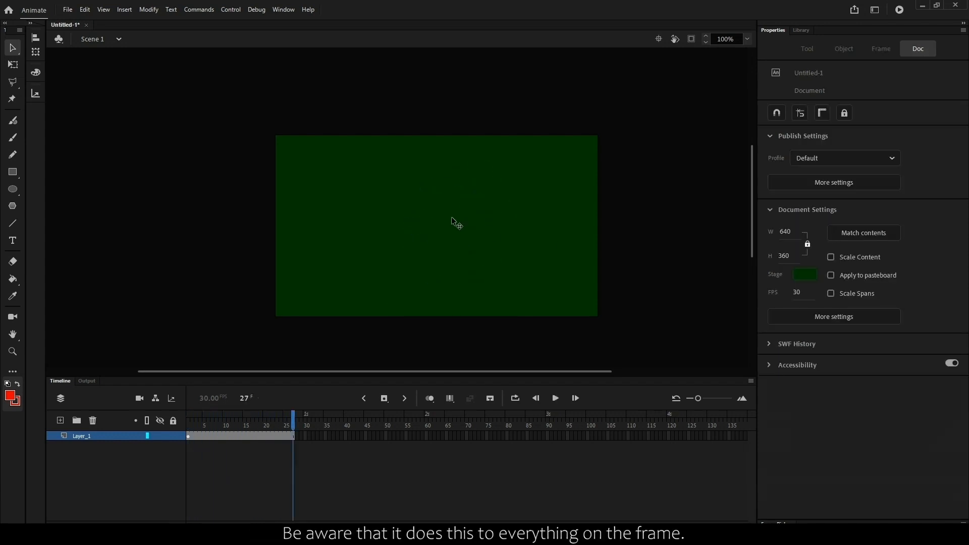
- Try moving the huge hit-spark graphic up and to the left on the stage, and undo the last two changes
{"action": "left_click", "coordinate": [439, 244]}
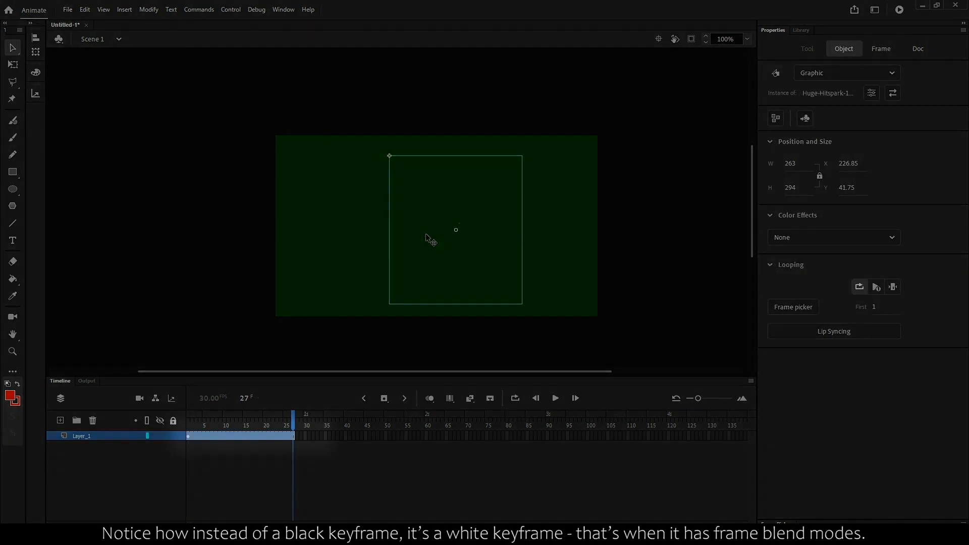
{"action": "left_click_drag", "start_coordinate": [485, 228], "coordinate": [371, 198]}
{"action": "left_click", "coordinate": [229, 436]}
{"action": "key", "text": "ctrl+z"}
{"action": "key", "text": "ctrl+z"}
{"action": "left_click", "coordinate": [584, 222]}
{"action": "left_click", "coordinate": [361, 204]}
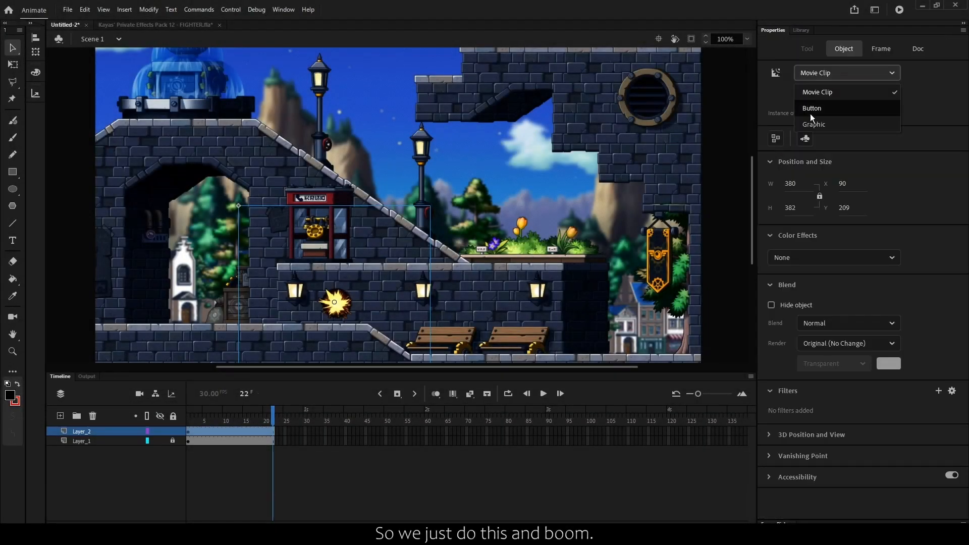
- Set the symbol type of the Hitspark-4 instance on Layer_2 to Graphic
{"action": "left_click", "coordinate": [189, 430]}
{"action": "left_click", "coordinate": [189, 430]}
{"action": "left_click", "coordinate": [843, 49]}
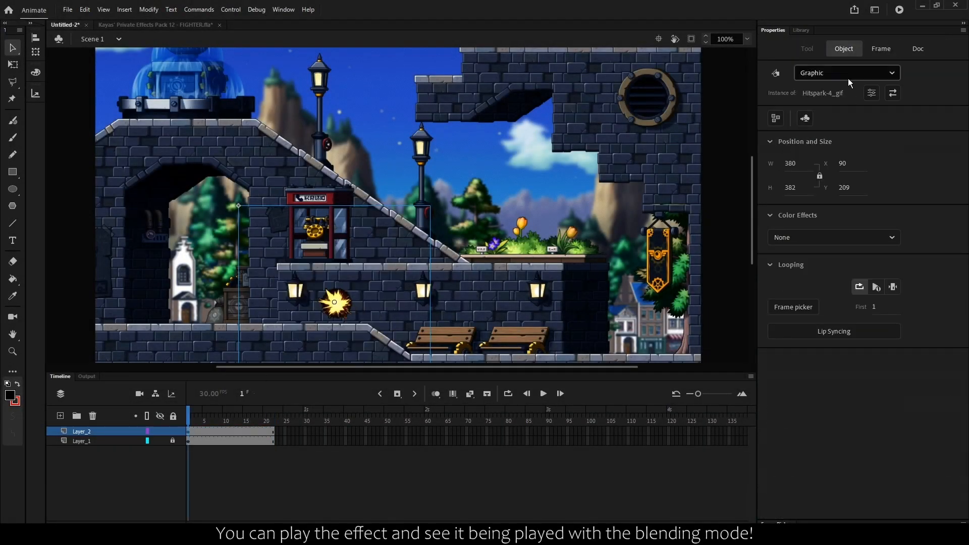
{"action": "left_click", "coordinate": [849, 73]}
{"action": "left_click", "coordinate": [839, 94]}
{"action": "left_click", "coordinate": [838, 74]}
{"action": "left_click", "coordinate": [827, 124]}
- Select the Hitspark-4 keyframe on Layer_2 and open its frame blend mode choices
{"action": "left_click", "coordinate": [189, 431]}
{"action": "left_click", "coordinate": [848, 403]}
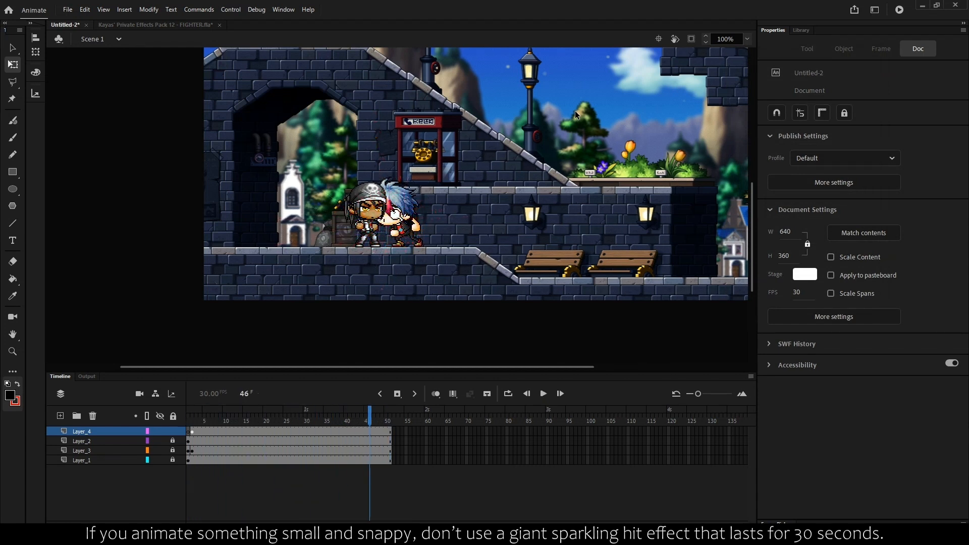
- Play the scene timeline to preview the hit effect on the two fighters
{"action": "key", "text": "Return"}
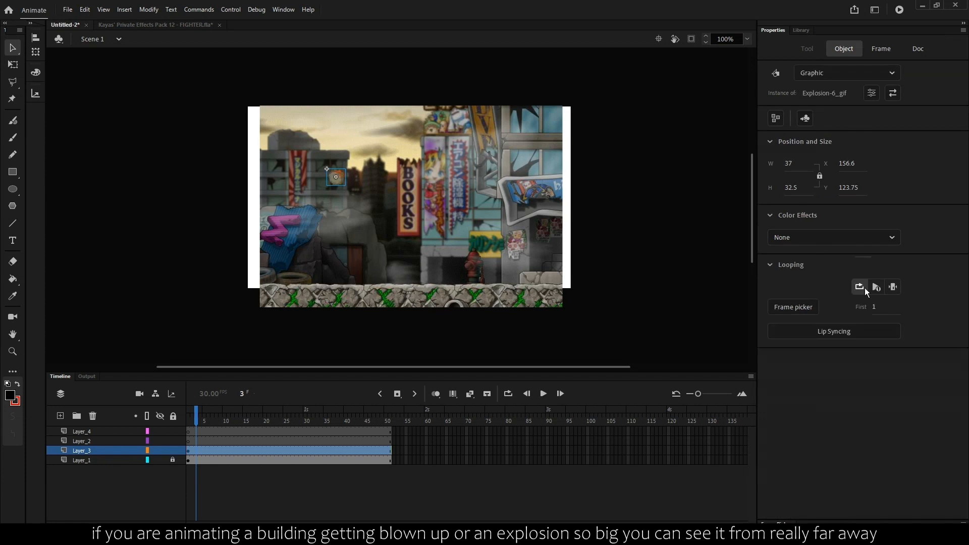
- Set the Explosion-6_gif graphic to play once, inspect its internal frames, and play the scene from the start
{"action": "left_click", "coordinate": [876, 287]}
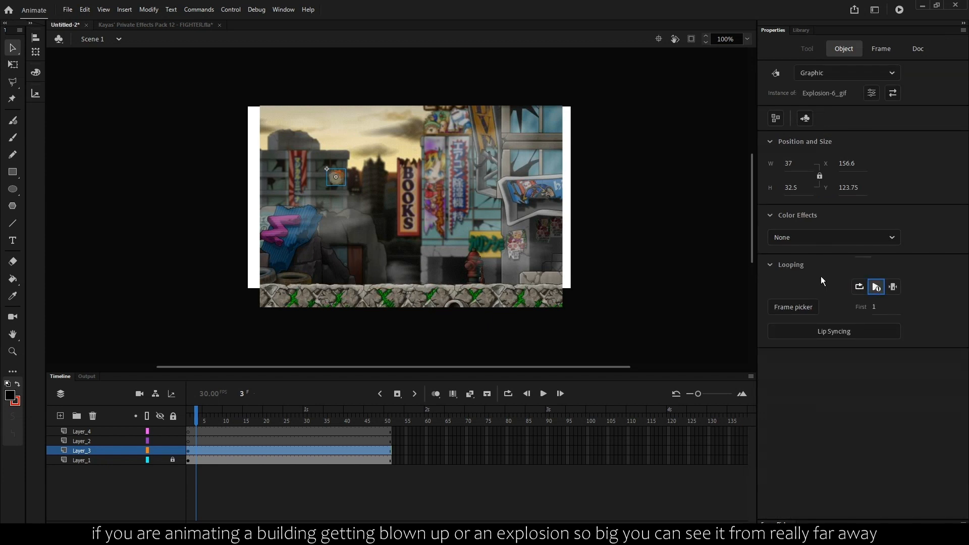
{"action": "double_click", "coordinate": [341, 181]}
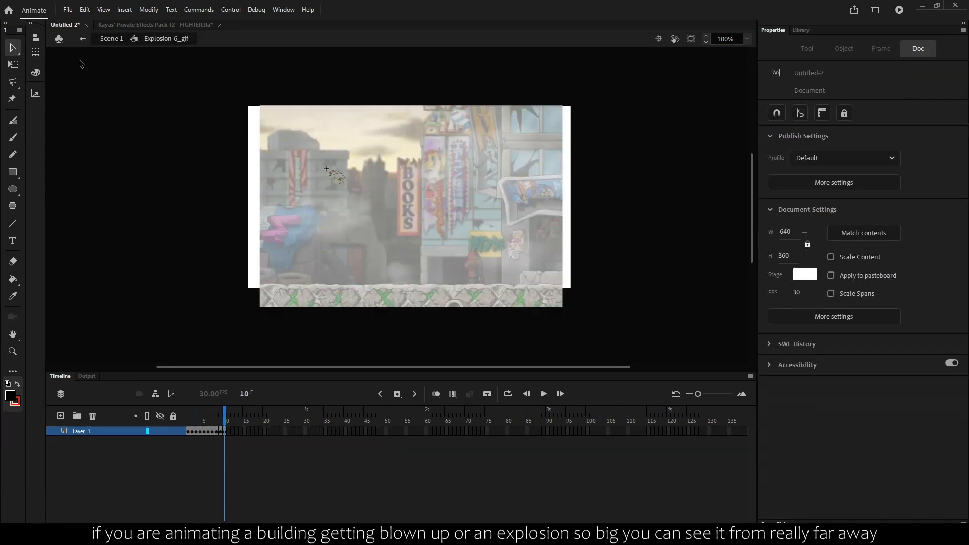
{"action": "left_click", "coordinate": [82, 39]}
{"action": "left_click_drag", "start_coordinate": [231, 422], "coordinate": [132, 415]}
{"action": "key", "text": "Return"}
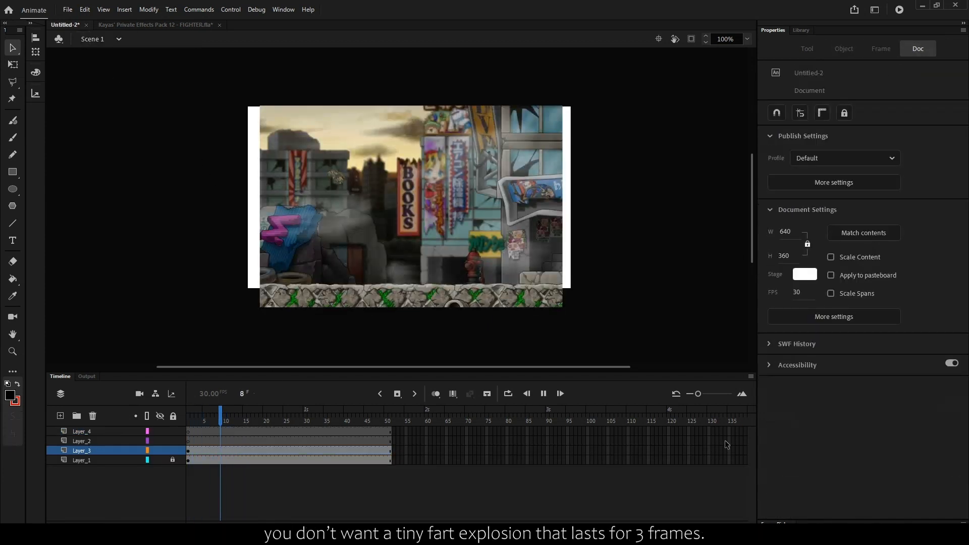
{"action": "key", "text": "Return"}
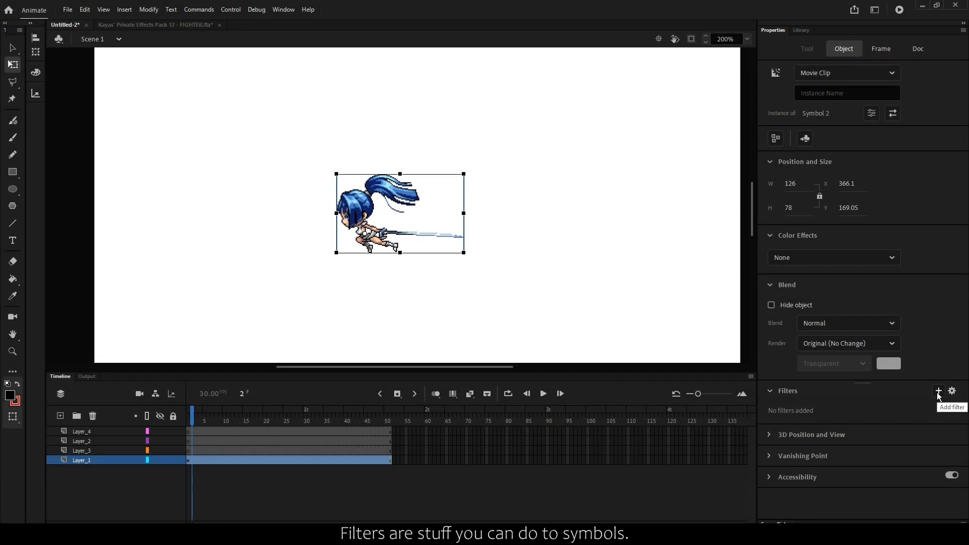
- Add a Blur filter to the blue-haired character's movie clip and set both blur amounts to 9
{"action": "left_click", "coordinate": [939, 391]}
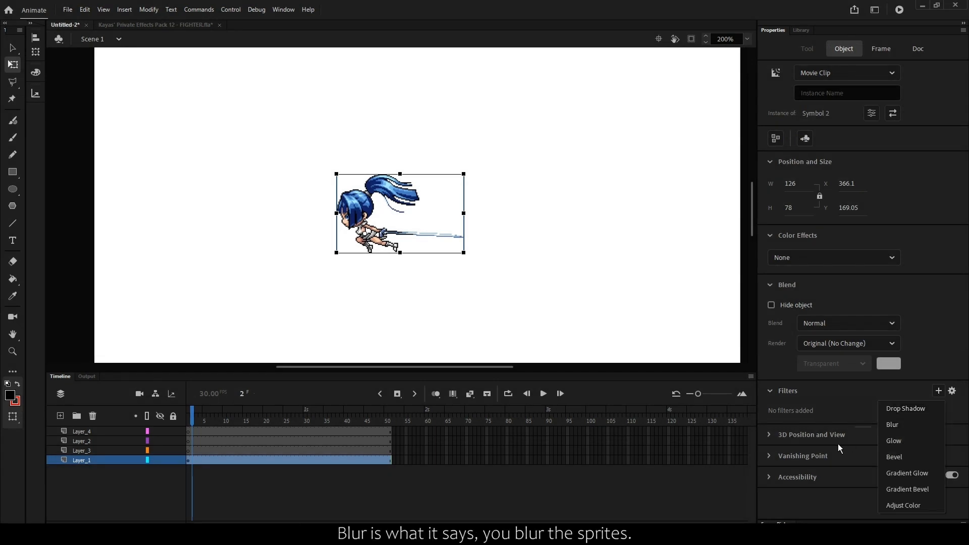
{"action": "left_click", "coordinate": [892, 425]}
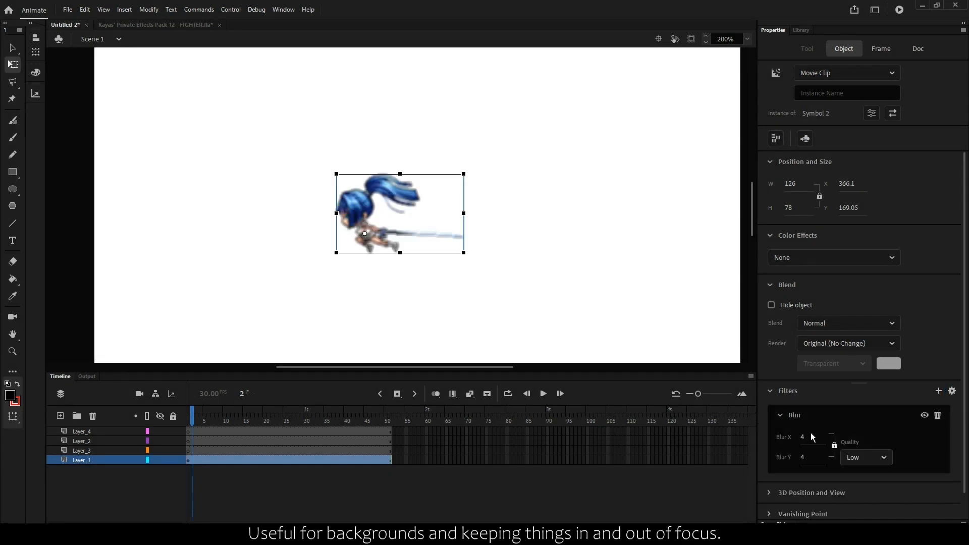
{"action": "left_click_drag", "start_coordinate": [804, 438], "coordinate": [810, 440]}
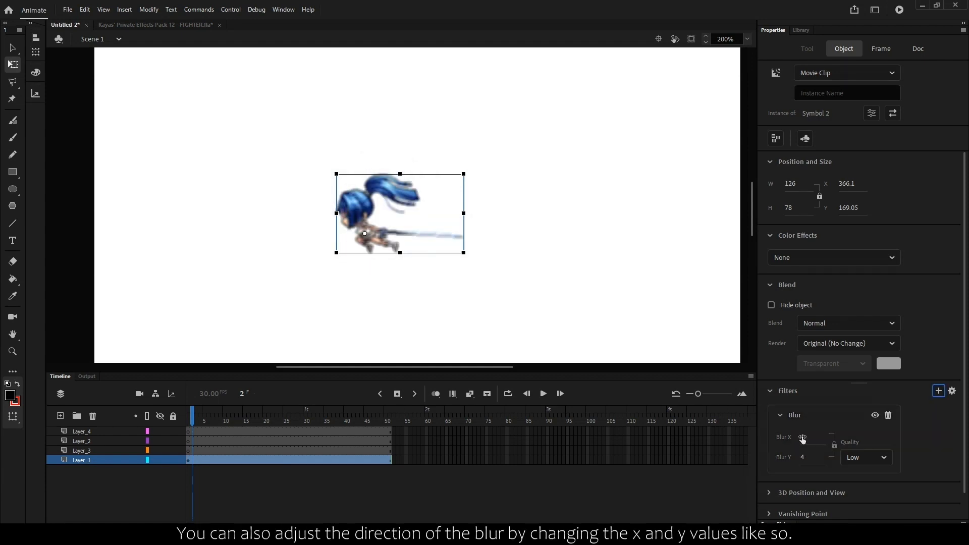
- Try directional blurs by unlinking the axes, setting Blur X to 50 with Blur Y at 4, and varying Blur Y
{"action": "mouse_move", "coordinate": [802, 438]}
{"action": "left_mouse_down"}
{"action": "mouse_move", "coordinate": [826, 436]}
{"action": "mouse_move", "coordinate": [828, 459]}
{"action": "left_mouse_up"}
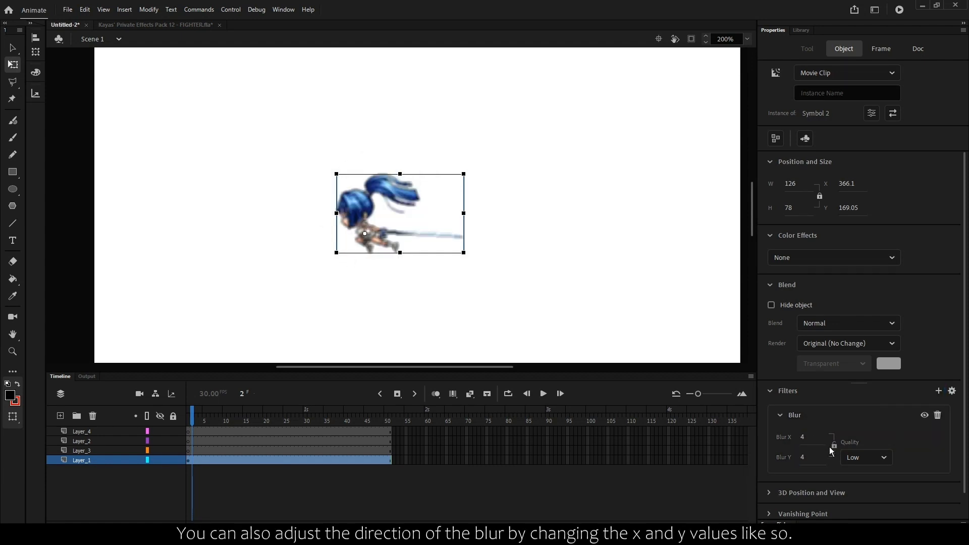
{"action": "left_click_drag", "start_coordinate": [817, 439], "coordinate": [825, 436]}
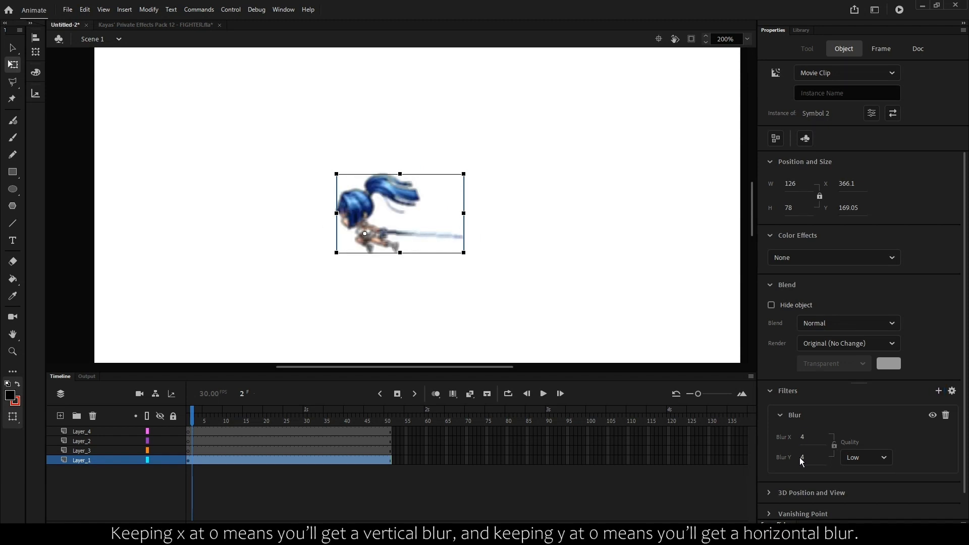
{"action": "left_click_drag", "start_coordinate": [800, 457], "coordinate": [828, 456]}
- Set the character's blur to 9 on both axes and the Blur filter quality to High
{"action": "mouse_move", "coordinate": [803, 437]}
{"action": "left_mouse_down"}
{"action": "mouse_move", "coordinate": [823, 435]}
{"action": "mouse_move", "coordinate": [806, 436]}
{"action": "left_mouse_up"}
{"action": "left_click", "coordinate": [844, 462]}
{"action": "left_click", "coordinate": [858, 501]}
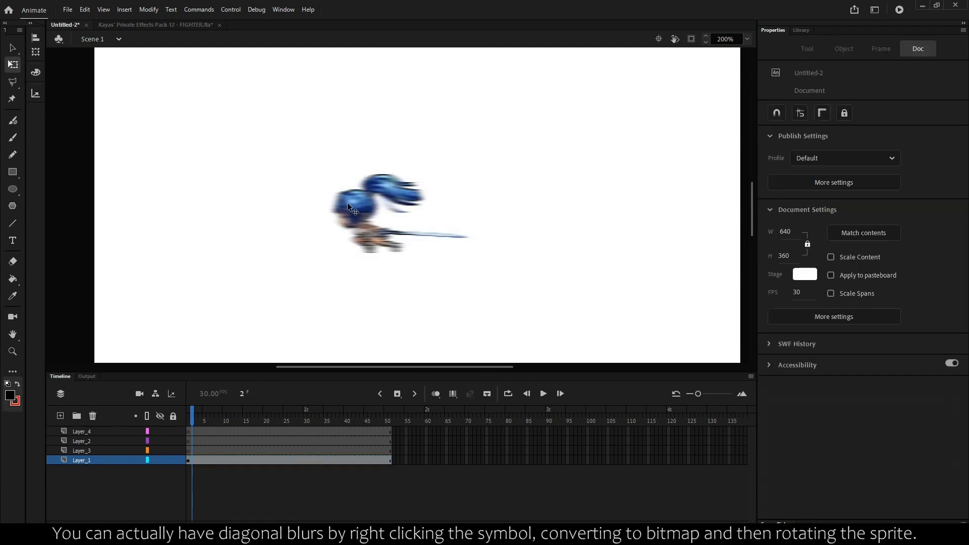
- Convert the horizontally blurred character to a bitmap and rotate it counterclockwise for a diagonal blur
{"action": "right_click", "coordinate": [348, 205]}
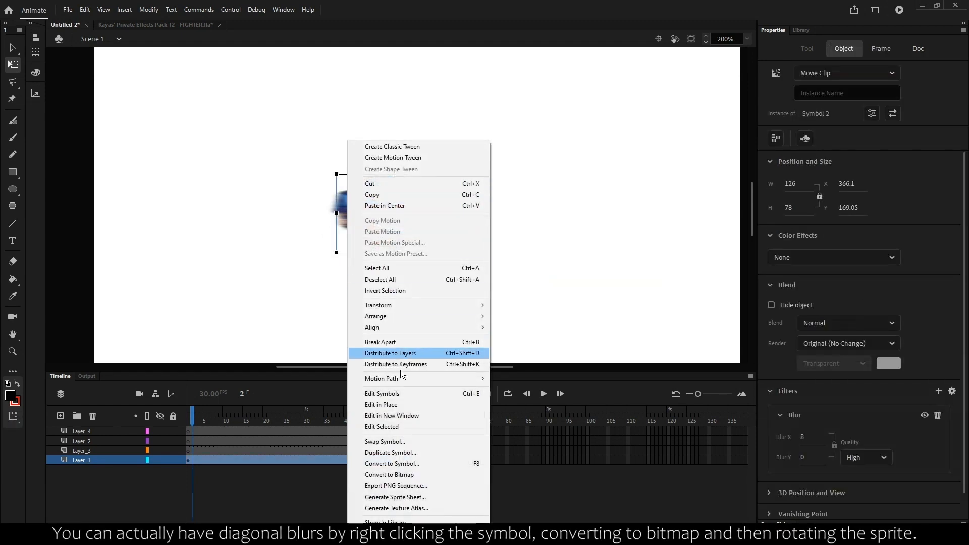
{"action": "left_click", "coordinate": [395, 474]}
{"action": "left_click_drag", "start_coordinate": [485, 172], "coordinate": [450, 102]}
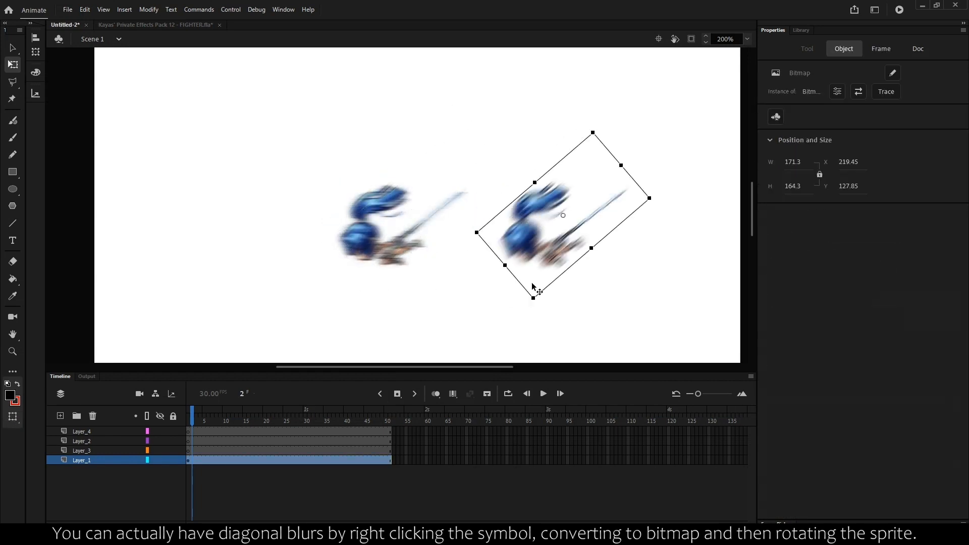
{"action": "left_click", "coordinate": [496, 310]}
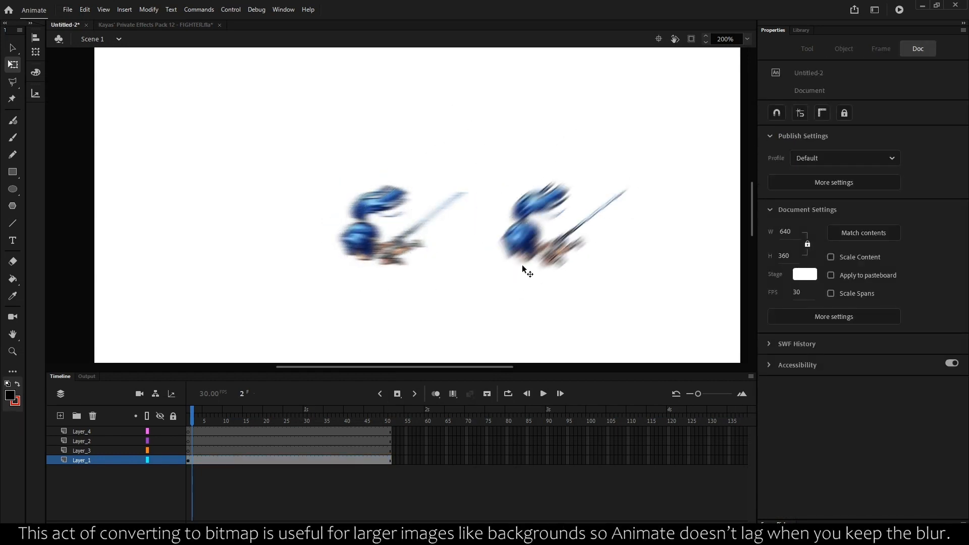
- Compare the rotated movie clip that keeps its Blur filter with the rotated bitmap version
{"action": "left_click", "coordinate": [379, 241]}
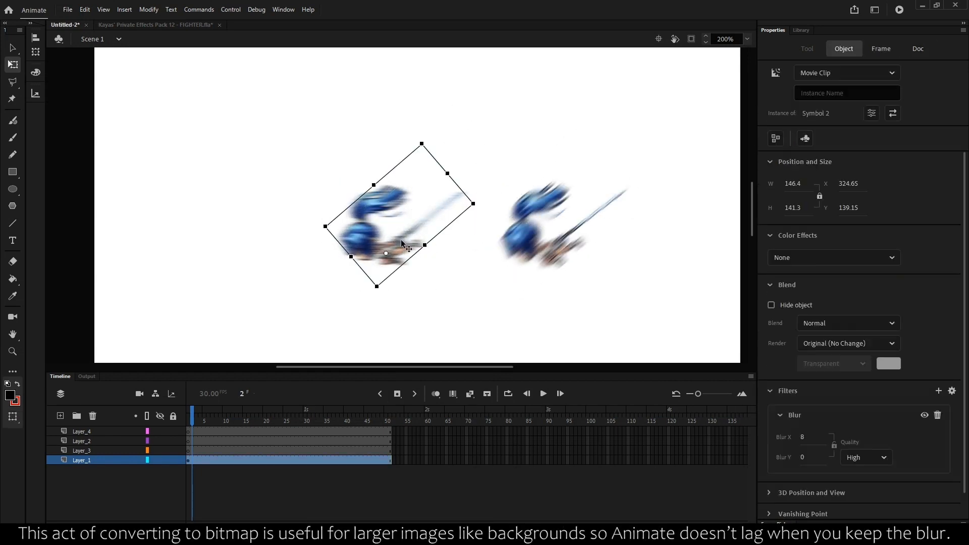
{"action": "left_click", "coordinate": [549, 213]}
{"action": "left_click", "coordinate": [498, 128]}
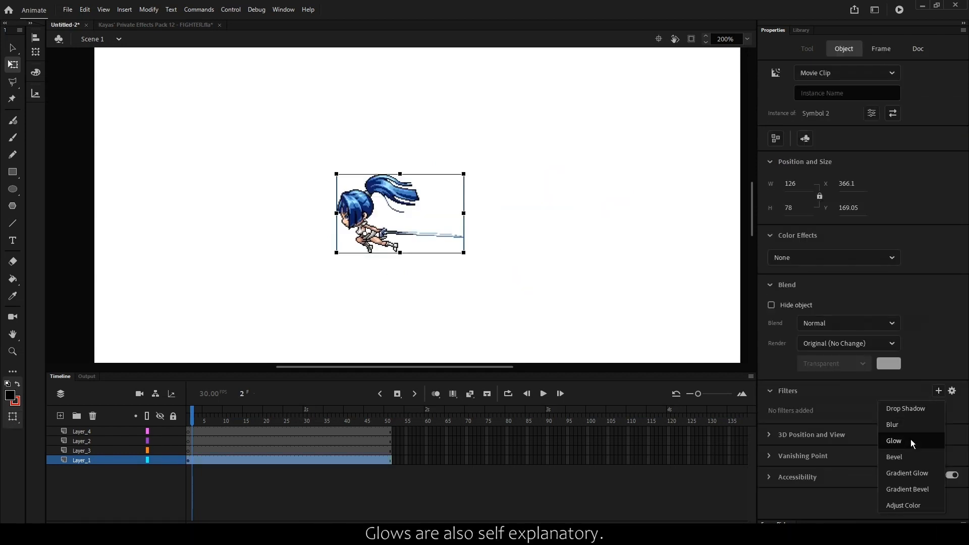
- Add a red Glow filter to the character's movie clip with Blur X 10, Blur Y 13 and 121% strength
{"action": "left_click", "coordinate": [908, 439]}
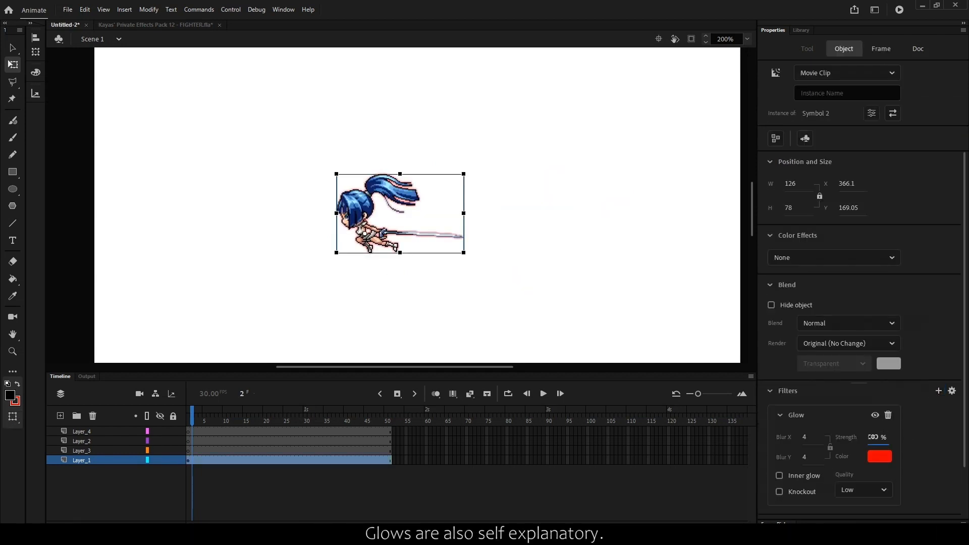
{"action": "left_click", "coordinate": [879, 456]}
{"action": "left_click_drag", "start_coordinate": [806, 440], "coordinate": [811, 457]}
{"action": "left_click", "coordinate": [767, 393]}
{"action": "left_click", "coordinate": [830, 448]}
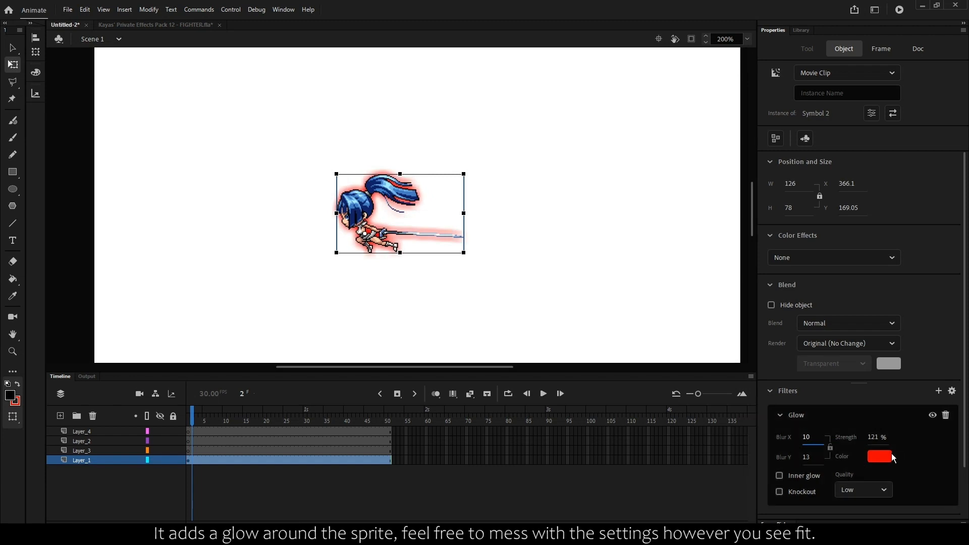
- Change the glow color to black, raise its strength to 873%, and reduce the blur to about 6, with the axes linked
{"action": "left_click", "coordinate": [886, 457]}
{"action": "left_click", "coordinate": [719, 366]}
{"action": "left_click_drag", "start_coordinate": [868, 437], "coordinate": [895, 437]}
{"action": "left_click_drag", "start_coordinate": [807, 439], "coordinate": [799, 438]}
{"action": "left_click", "coordinate": [830, 448]}
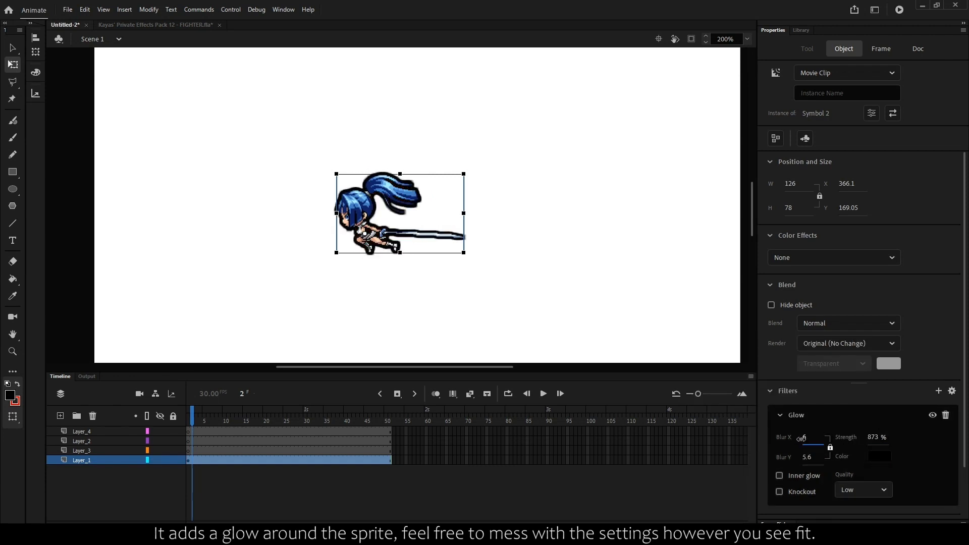
- Replace the character's Glow filter with a Bevel filter
{"action": "left_click", "coordinate": [945, 415]}
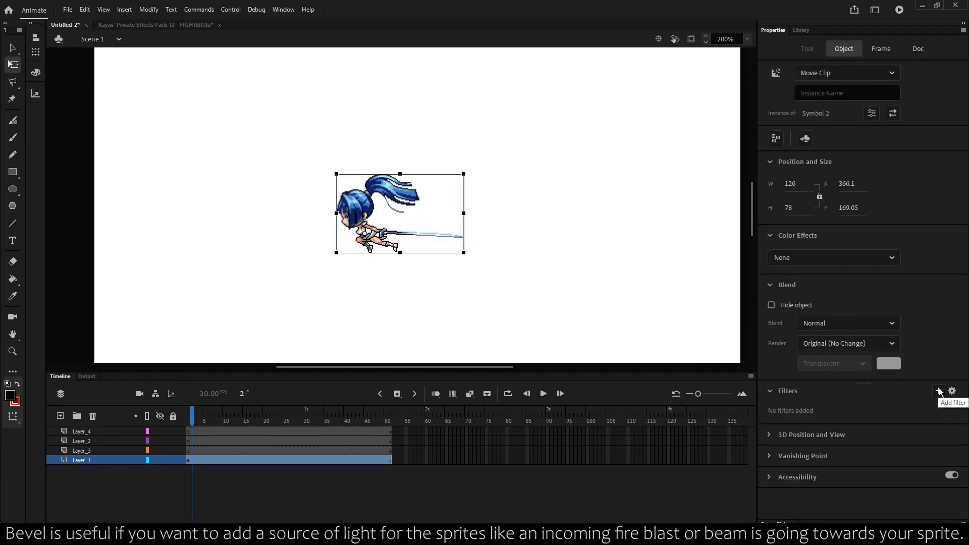
{"action": "left_click", "coordinate": [938, 391]}
{"action": "left_click", "coordinate": [892, 454]}
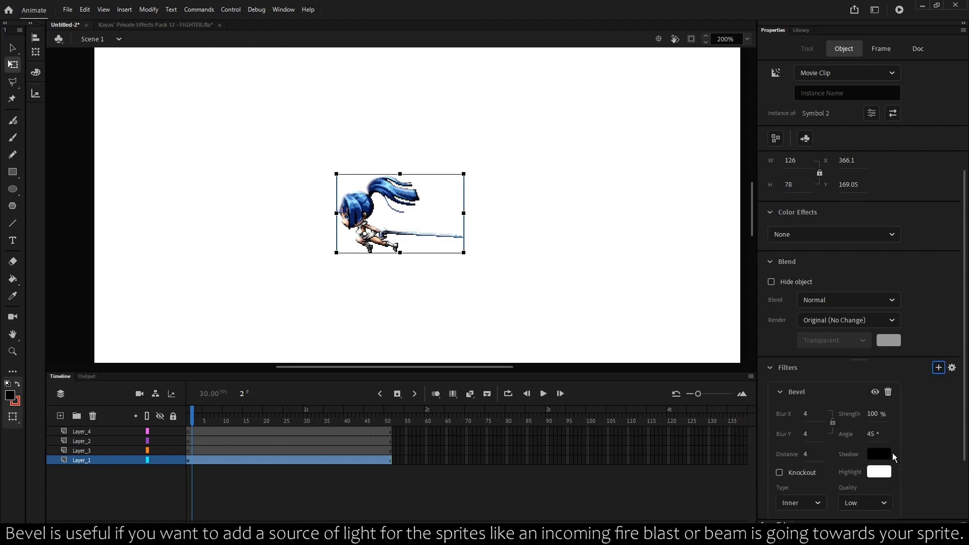
- Try a different Bevel angle on the character, and undo the last two changes
{"action": "mouse_move", "coordinate": [879, 428]}
{"action": "left_mouse_down"}
{"action": "mouse_move", "coordinate": [895, 431]}
{"action": "mouse_move", "coordinate": [854, 432]}
{"action": "mouse_move", "coordinate": [912, 429]}
{"action": "left_mouse_up"}
{"action": "key", "text": "ctrl+z"}
{"action": "key", "text": "ctrl+z"}
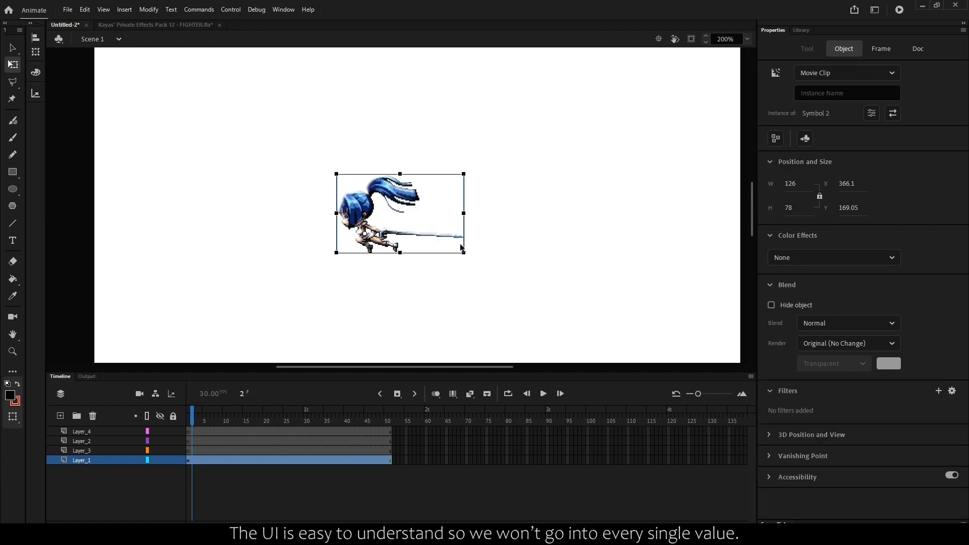
- Add an Adjust Color filter with Brightness 31 and Contrast 54, try different saturation values starting at -97, and undo the last change
{"action": "left_click", "coordinate": [937, 392]}
{"action": "left_click", "coordinate": [909, 506]}
{"action": "left_click_drag", "start_coordinate": [810, 439], "coordinate": [834, 452]}
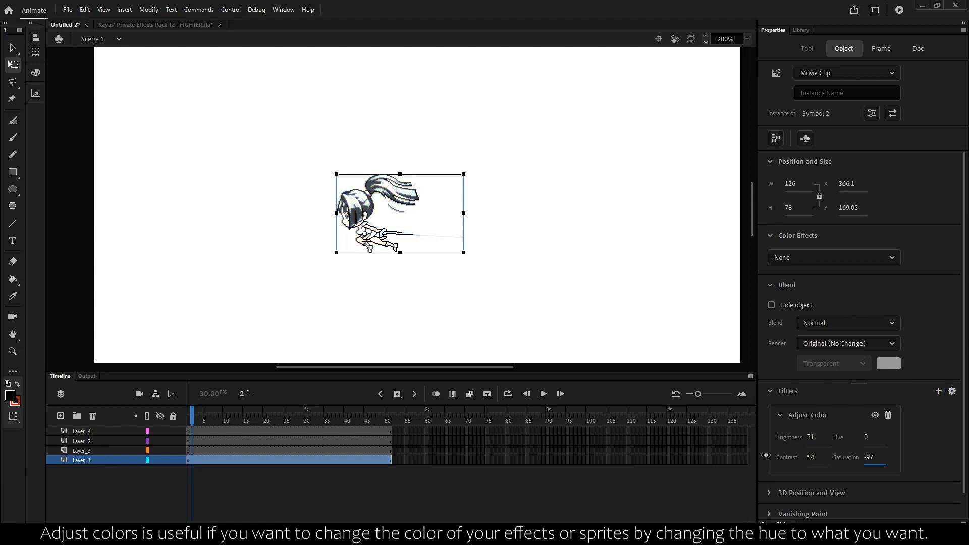
{"action": "left_click_drag", "start_coordinate": [765, 455], "coordinate": [946, 443]}
{"action": "key", "text": "ctrl+z"}
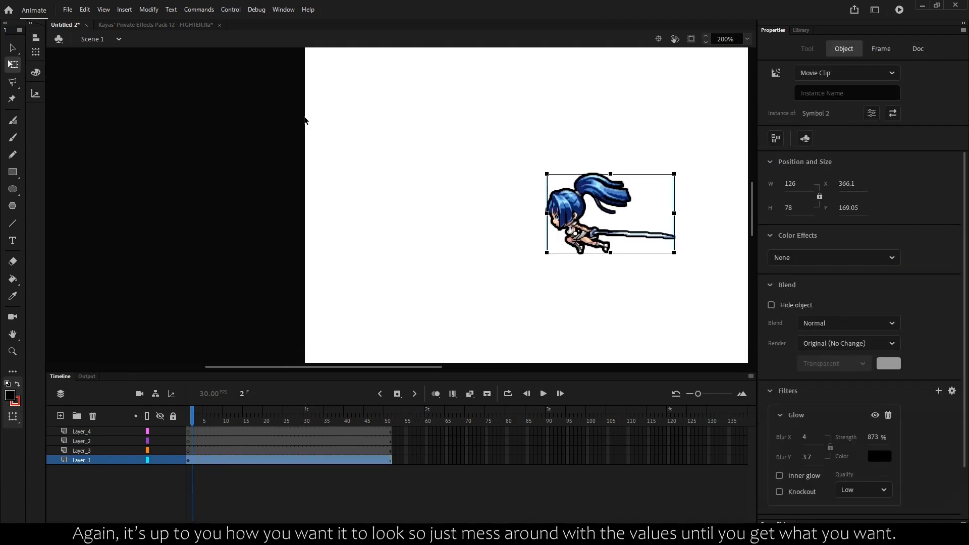
- Delete all items from the Untitled-2 library
{"action": "left_click_drag", "start_coordinate": [363, 142], "coordinate": [100, 150]}
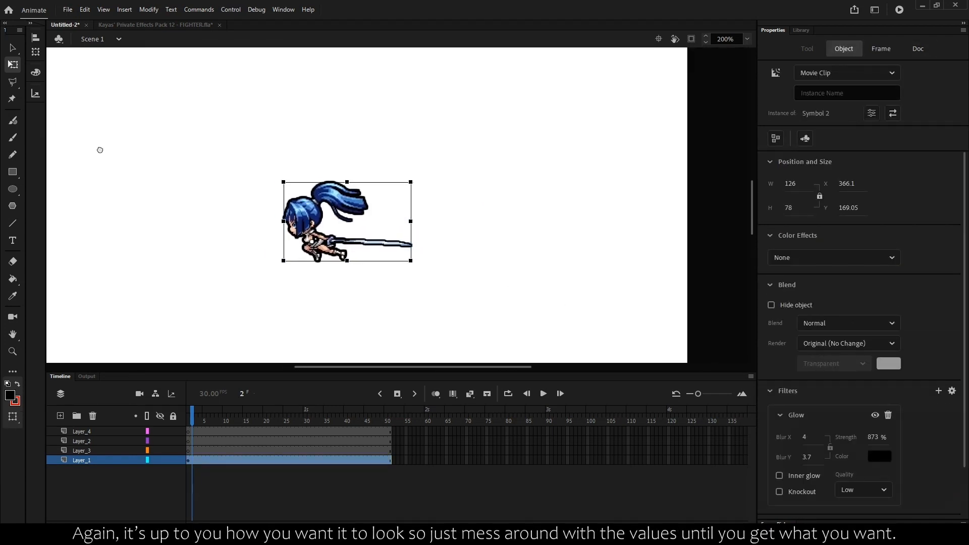
{"action": "left_click", "coordinate": [800, 30]}
{"action": "key", "text": "ctrl+a"}
{"action": "key", "text": "Delete"}
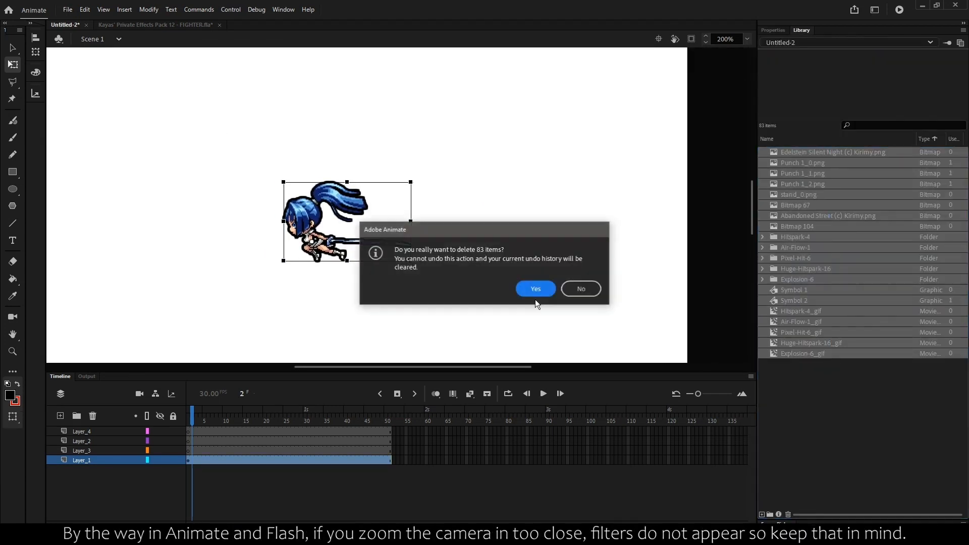
{"action": "left_click", "coordinate": [530, 292]}
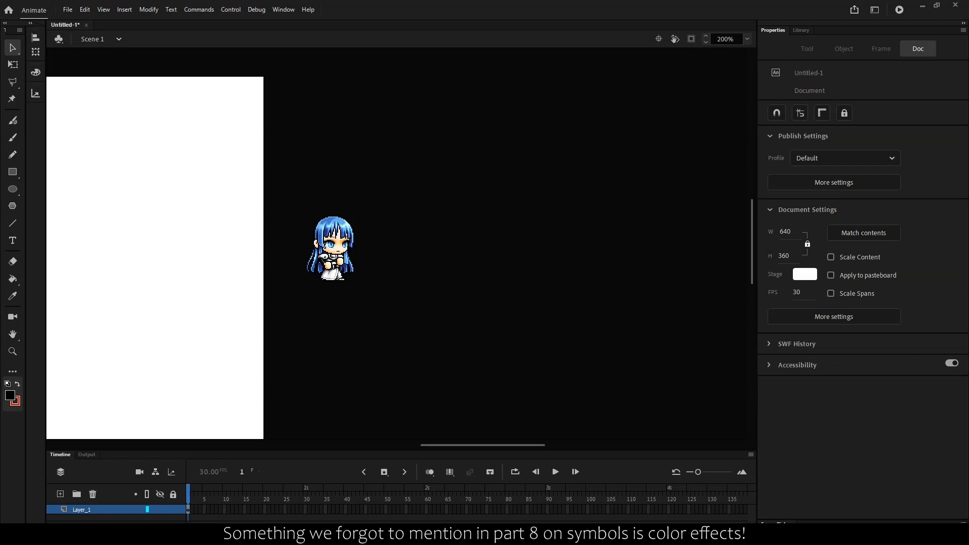
- Apply a Brightness color effect to the blue-haired graphic symbol, trying both slider extremes and ending at -100%
{"action": "left_click", "coordinate": [318, 245]}
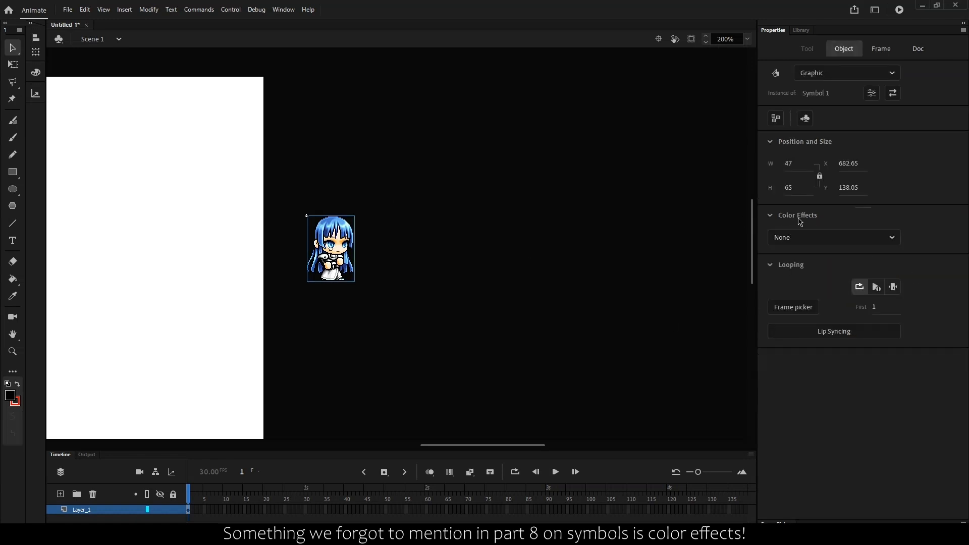
{"action": "left_click", "coordinate": [802, 238]}
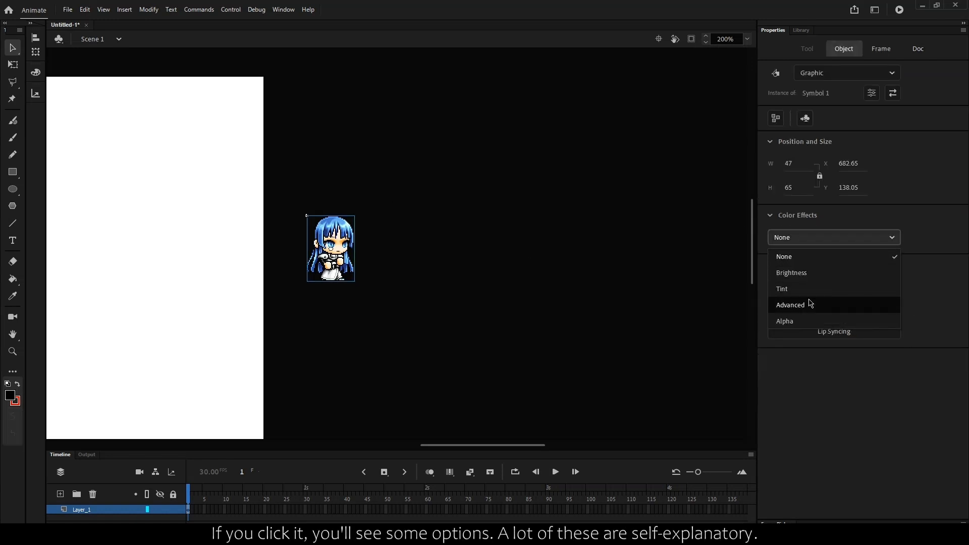
{"action": "left_click", "coordinate": [812, 261]}
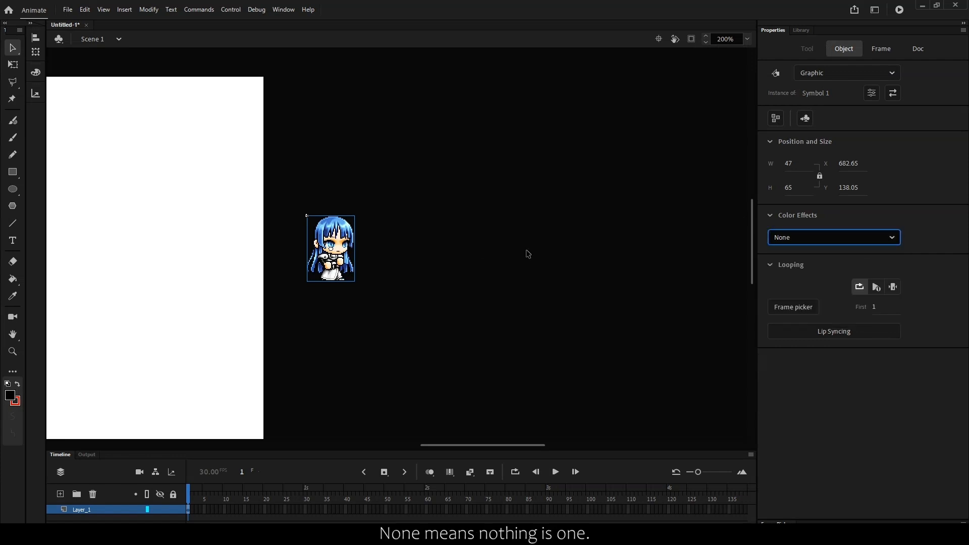
{"action": "left_click", "coordinate": [806, 243]}
{"action": "left_click", "coordinate": [844, 270]}
{"action": "left_click_drag", "start_coordinate": [835, 269], "coordinate": [915, 268]}
{"action": "left_click_drag", "start_coordinate": [841, 268], "coordinate": [710, 268]}
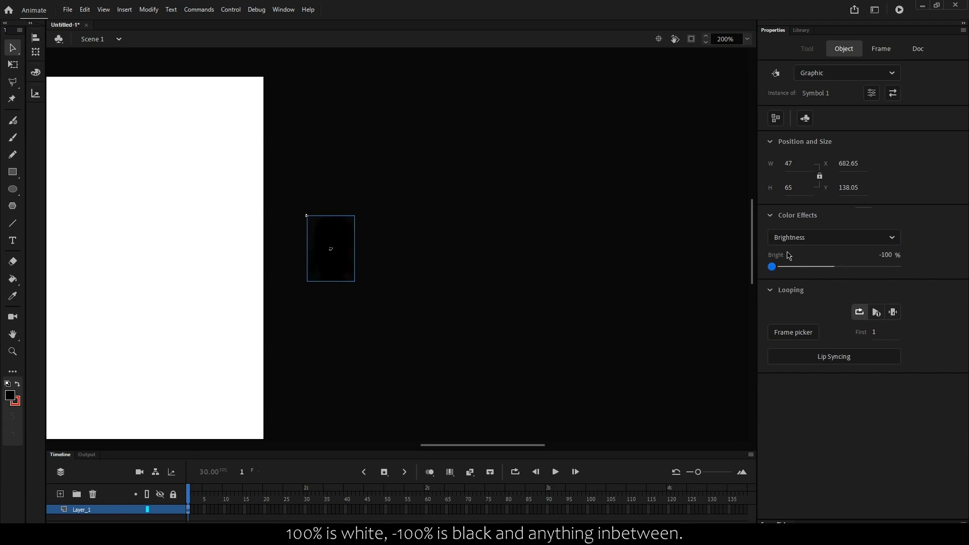
- Switch the symbol's color effect to Tint, using dark green (51, 153, 51) at 100%
{"action": "left_click", "coordinate": [808, 237]}
{"action": "left_click", "coordinate": [799, 285]}
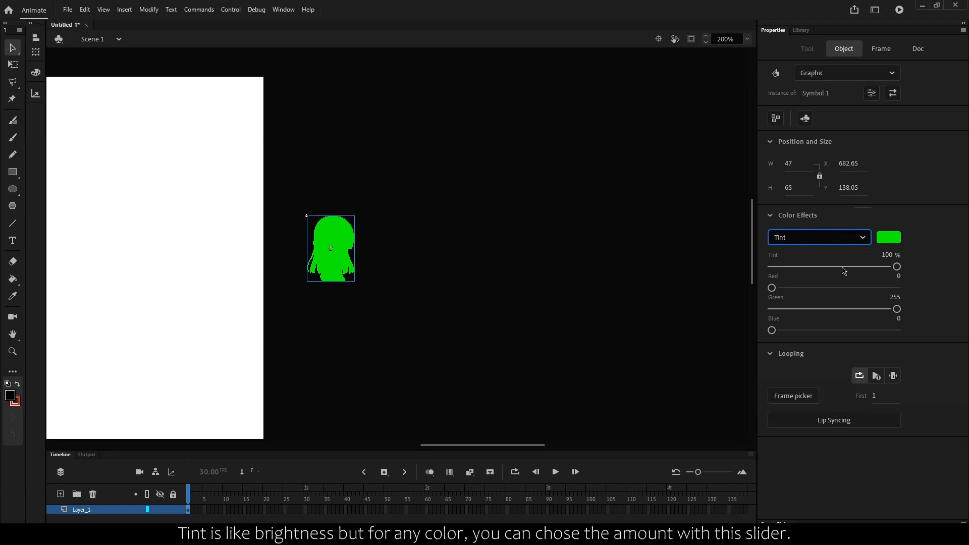
{"action": "left_click", "coordinate": [882, 241]}
{"action": "left_click", "coordinate": [802, 276]}
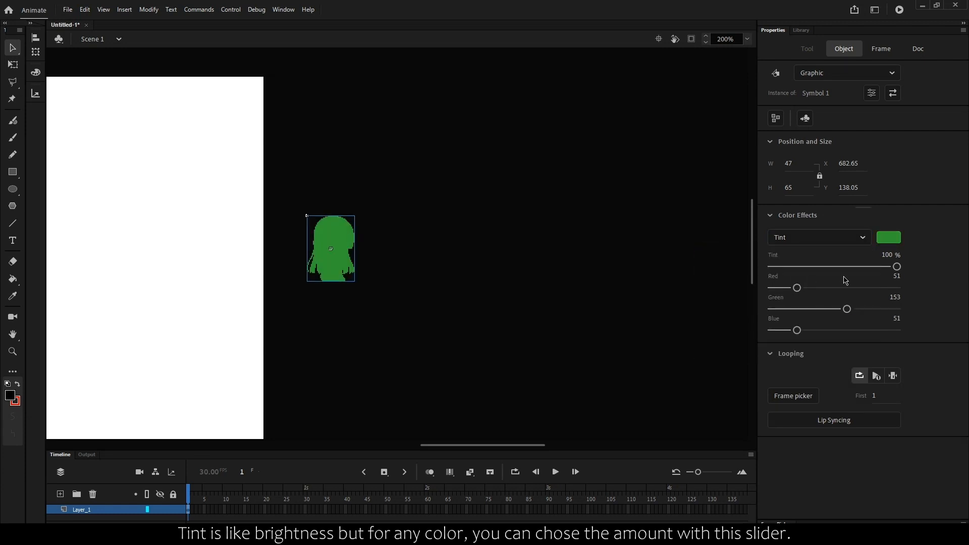
{"action": "mouse_move", "coordinate": [897, 266]}
{"action": "left_mouse_down"}
{"action": "mouse_move", "coordinate": [847, 267]}
{"action": "mouse_move", "coordinate": [897, 267]}
{"action": "left_mouse_up"}
- Switch the symbol's color effect to Advanced and vary its red percentage
{"action": "left_click", "coordinate": [815, 239]}
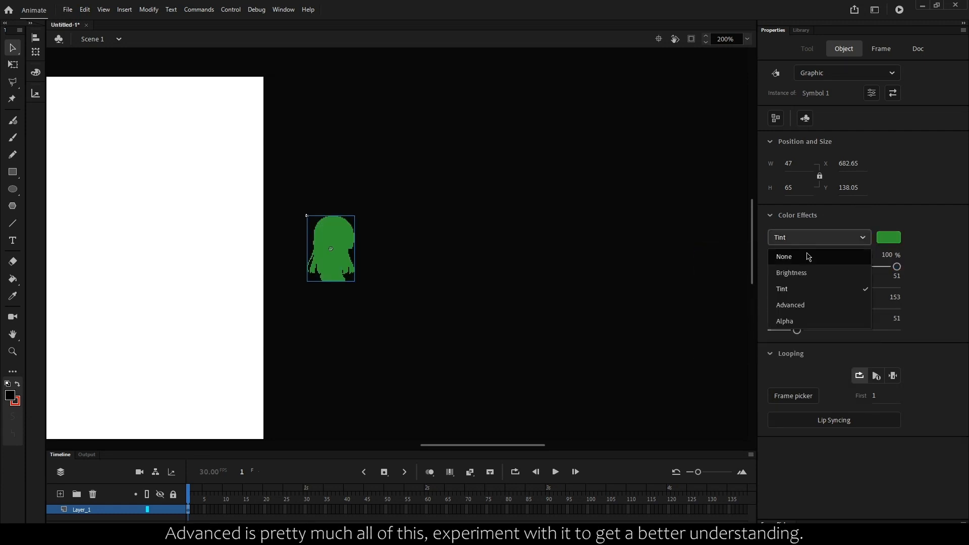
{"action": "left_click", "coordinate": [799, 305]}
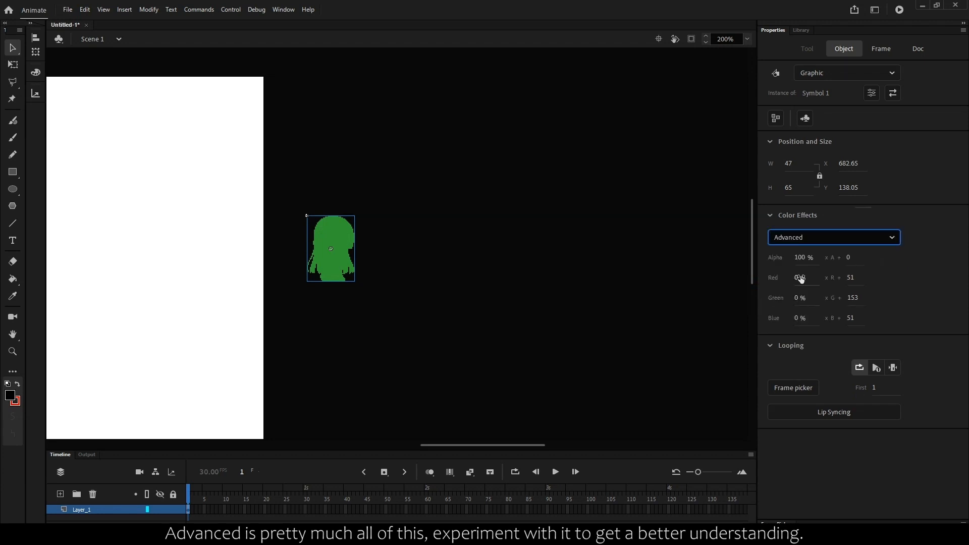
{"action": "left_click_drag", "start_coordinate": [801, 279], "coordinate": [829, 270]}
- Switch the symbol's color effect to Alpha and lower it to 0%
{"action": "left_click", "coordinate": [817, 240]}
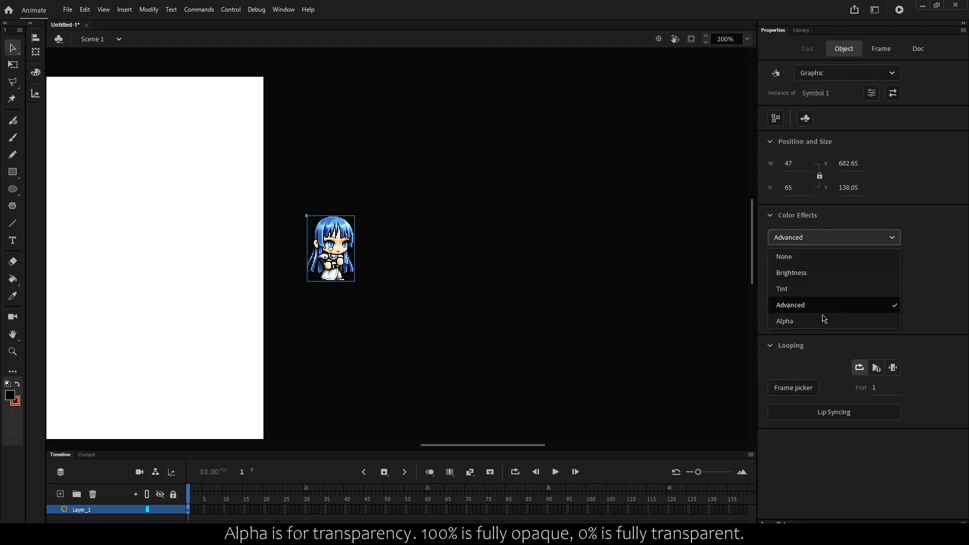
{"action": "left_click", "coordinate": [823, 321]}
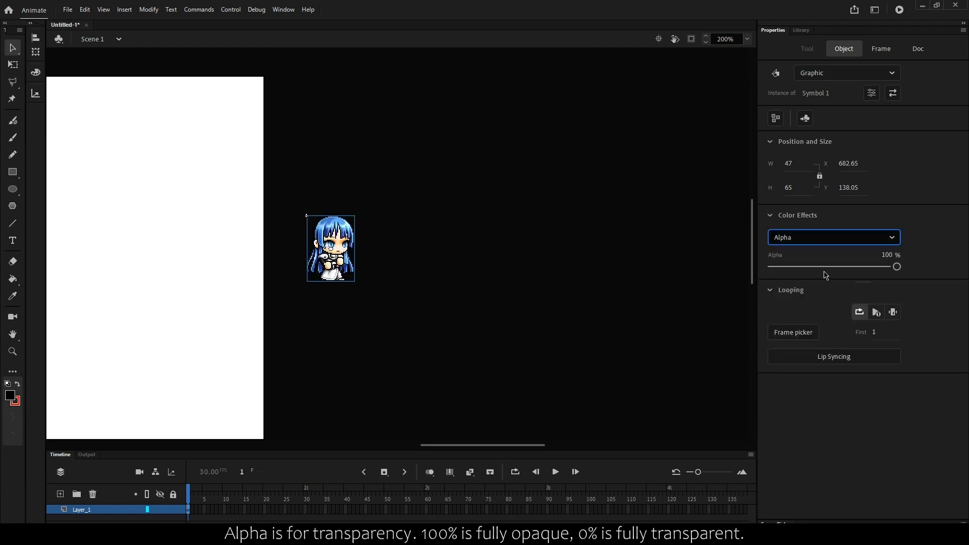
{"action": "left_click_drag", "start_coordinate": [897, 269], "coordinate": [845, 279]}
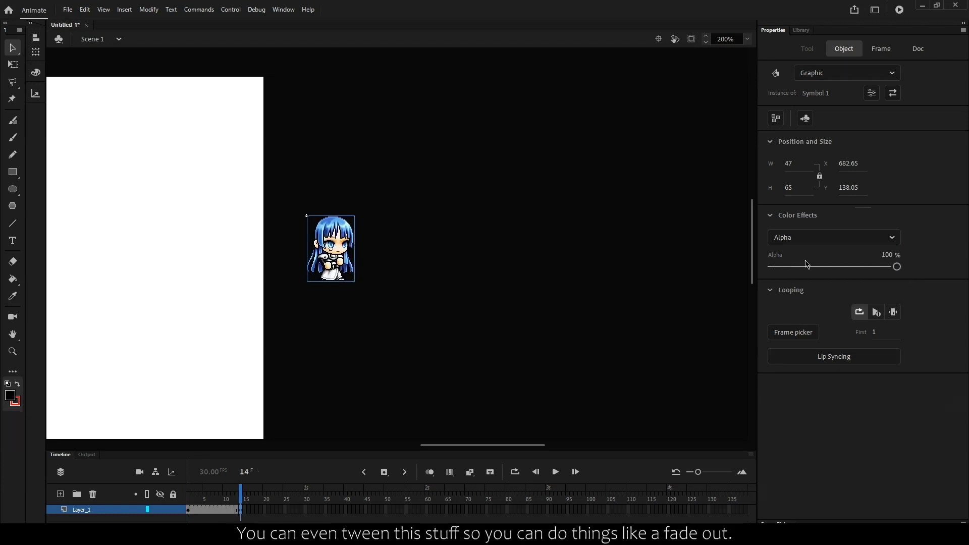
{"action": "left_click_drag", "start_coordinate": [807, 267], "coordinate": [772, 268]}
- Open the tween creation choices for the Layer_1 frame span
{"action": "right_click", "coordinate": [222, 507]}
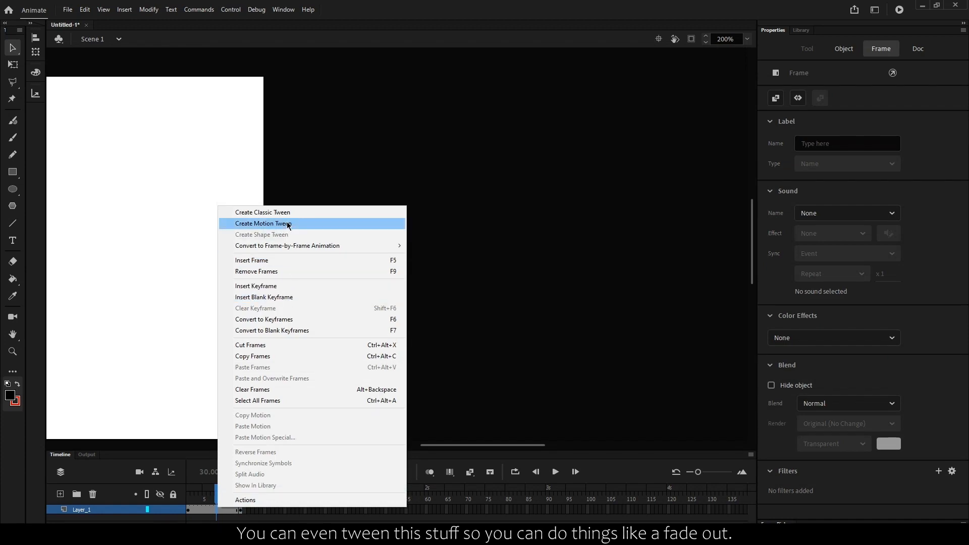